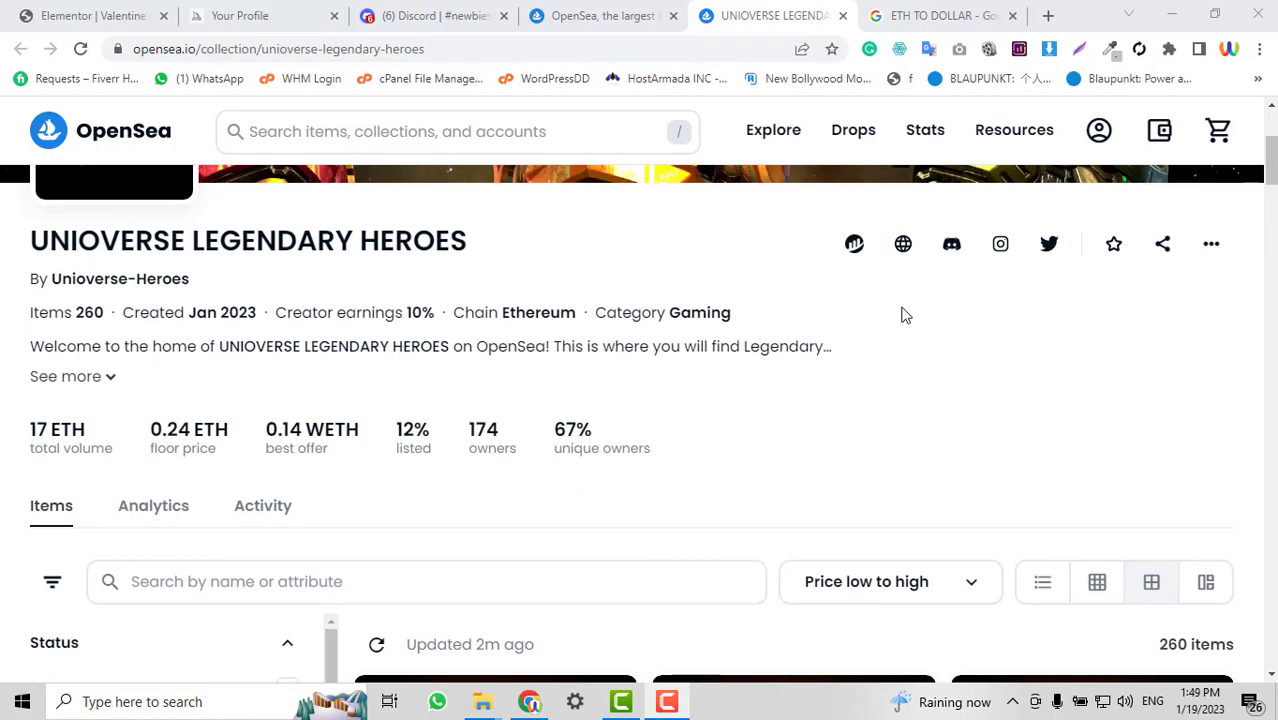
- Review the UNIOVERSE LEGENDARY HEROES collection's stats and cheapest items on OpenSea
{"action": "scroll", "coordinate": [900, 306], "scroll_direction": "up", "scroll_amount": 3}
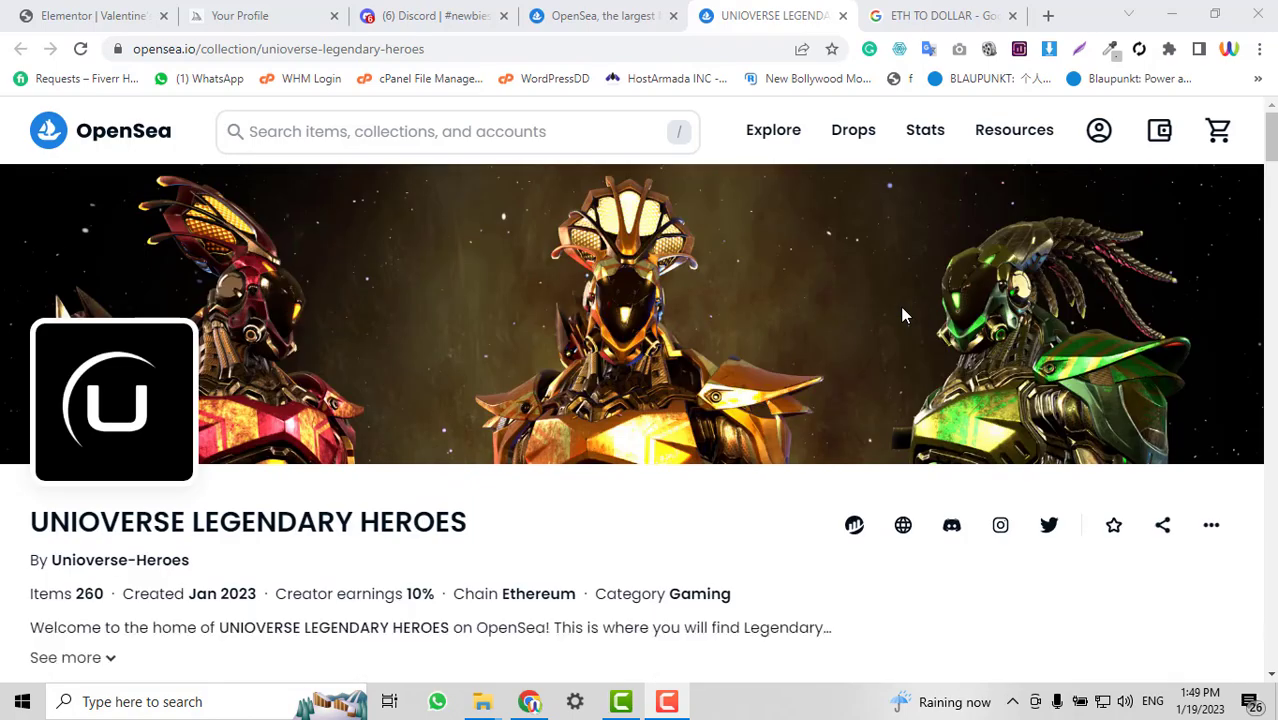
{"action": "scroll", "coordinate": [903, 316], "scroll_direction": "down", "scroll_amount": 6}
{"action": "scroll", "coordinate": [903, 316], "scroll_direction": "up", "scroll_amount": 3}
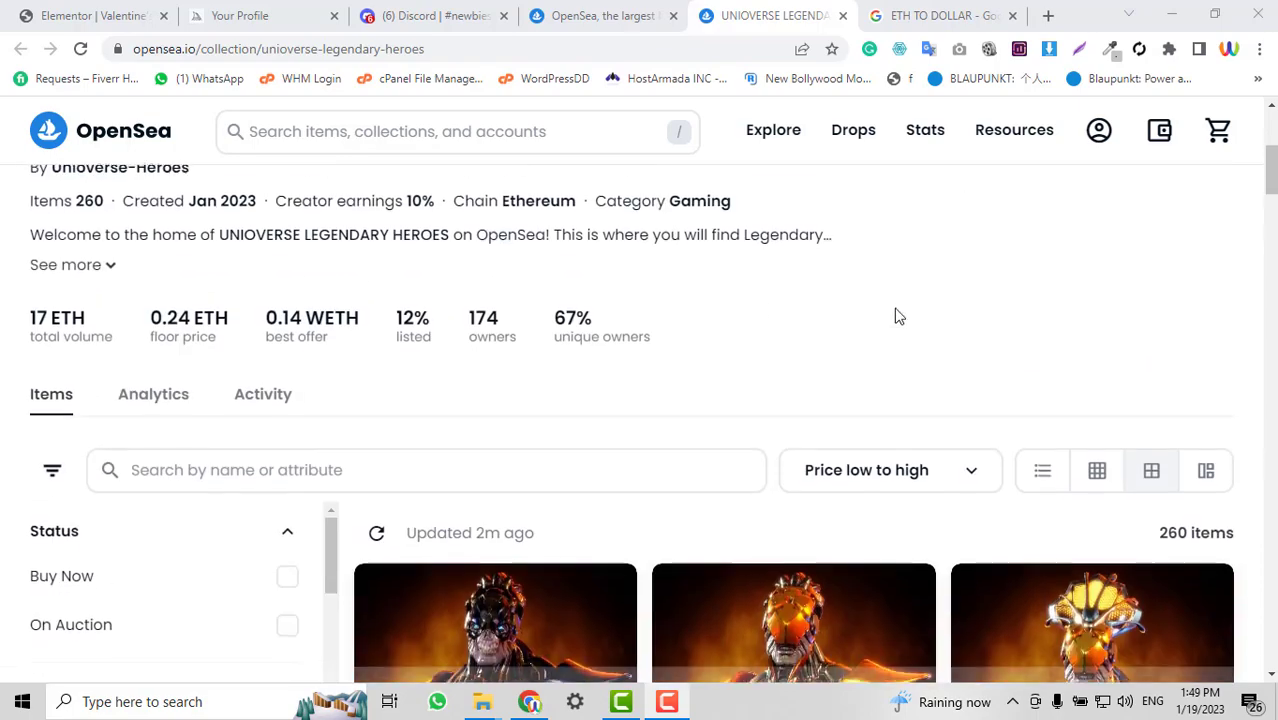
{"action": "scroll", "coordinate": [535, 315], "scroll_direction": "up", "scroll_amount": 3}
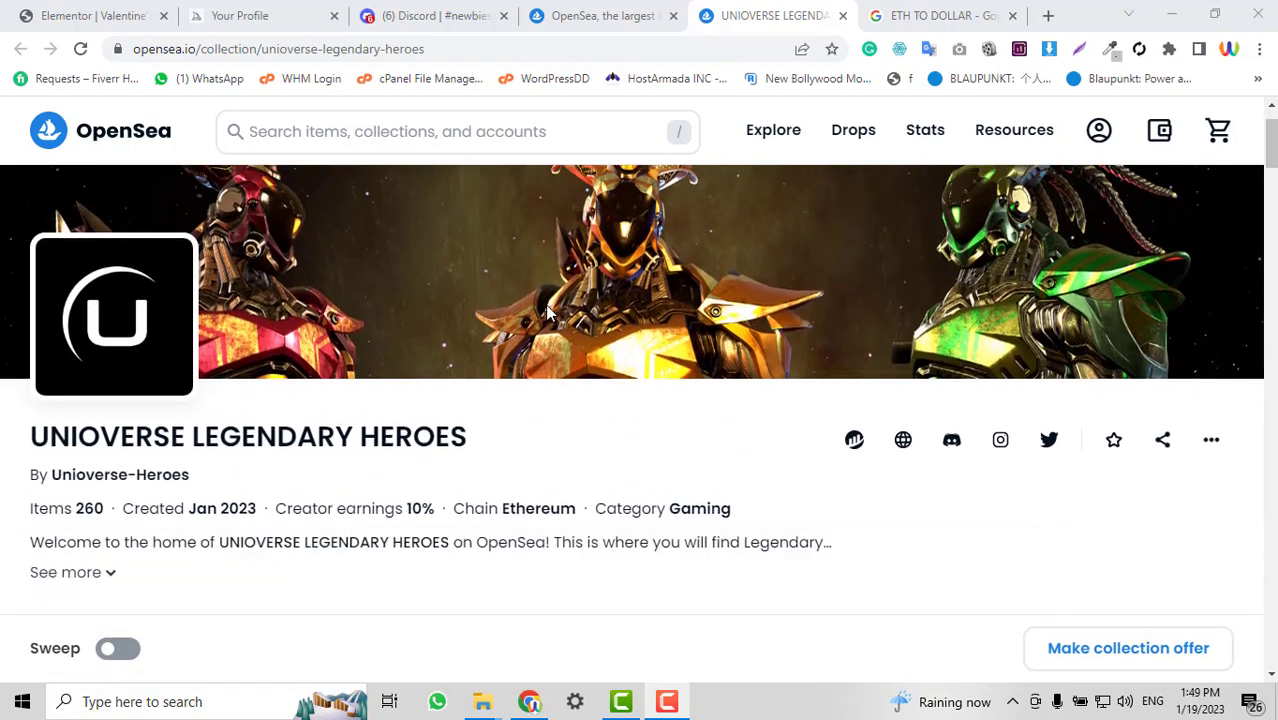
{"action": "scroll", "coordinate": [545, 308], "scroll_direction": "down", "scroll_amount": 4}
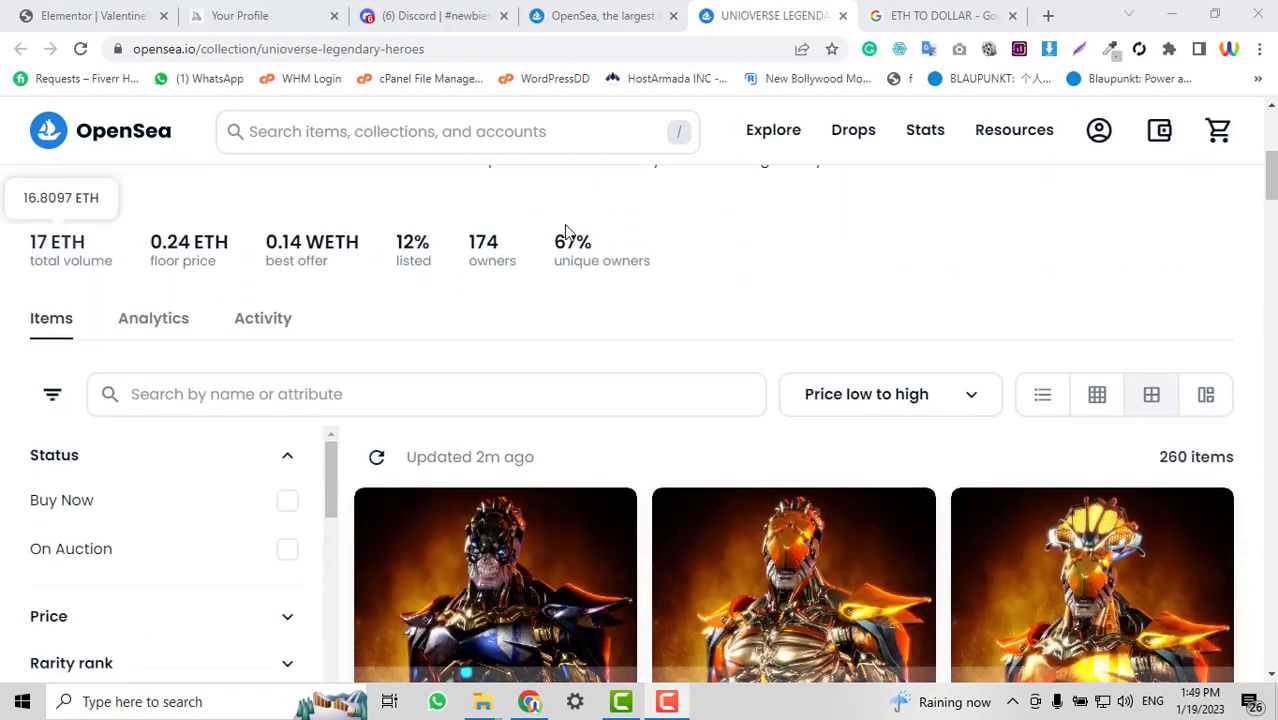
{"action": "scroll", "coordinate": [1095, 408], "scroll_direction": "up", "scroll_amount": 5}
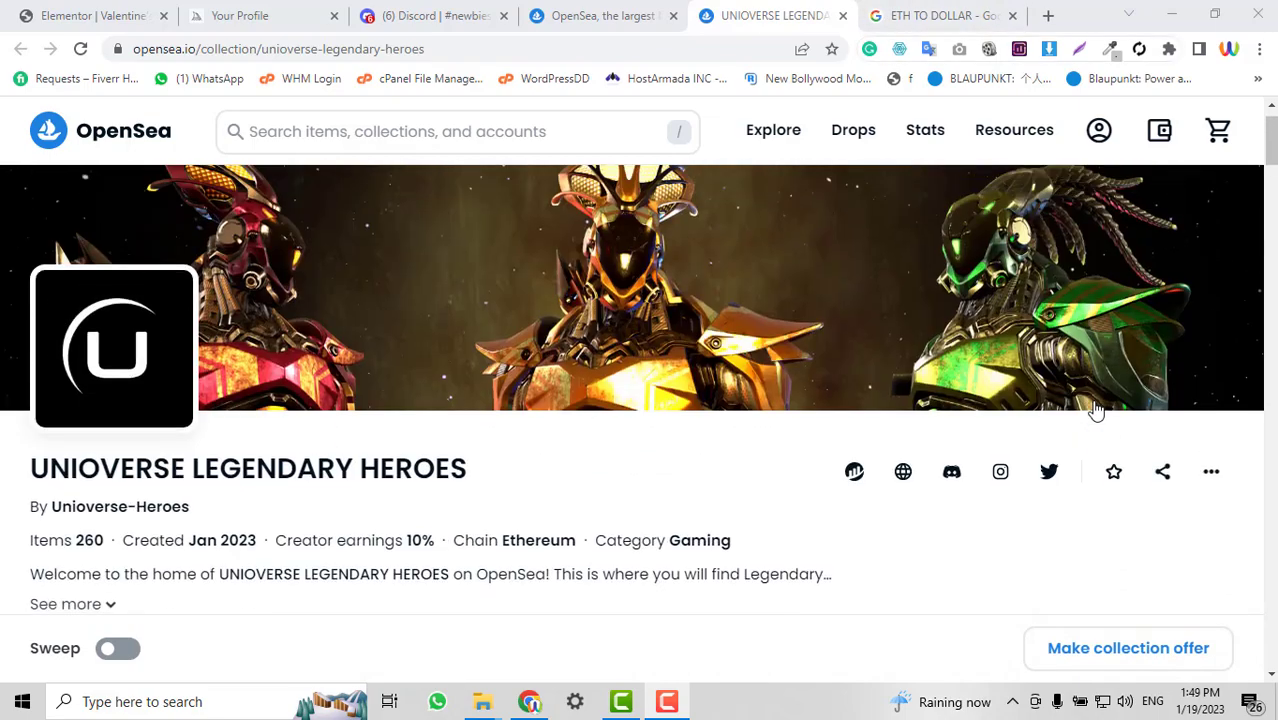
{"action": "scroll", "coordinate": [1095, 408], "scroll_direction": "down", "scroll_amount": 4}
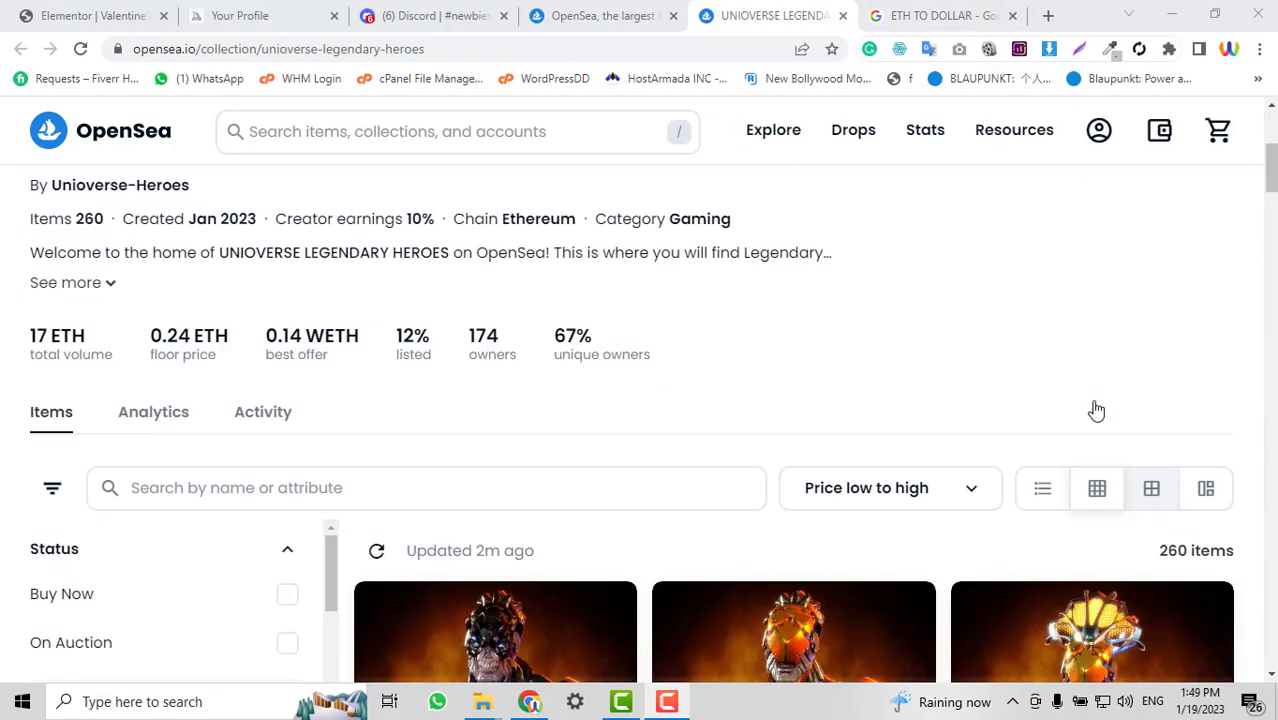
- Check the ETH to dollar converter search results
{"action": "left_click", "coordinate": [925, 12]}
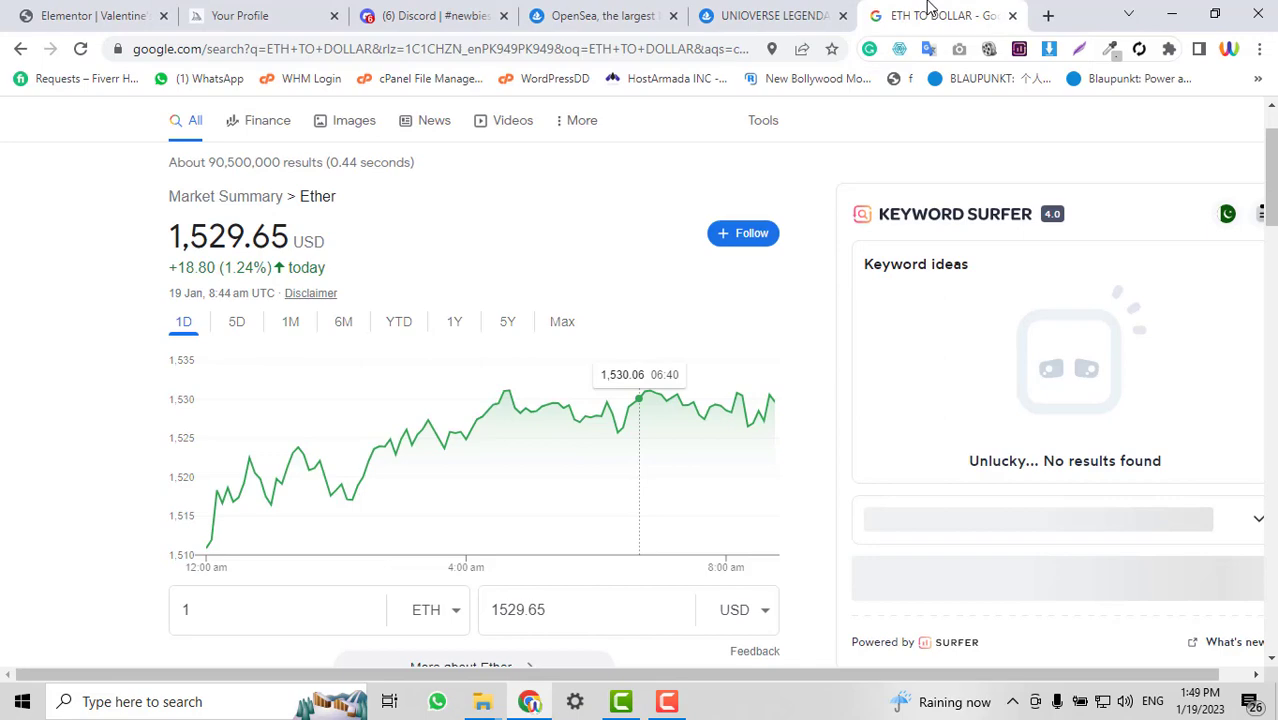
{"action": "scroll", "coordinate": [880, 324], "scroll_direction": "down", "scroll_amount": 2}
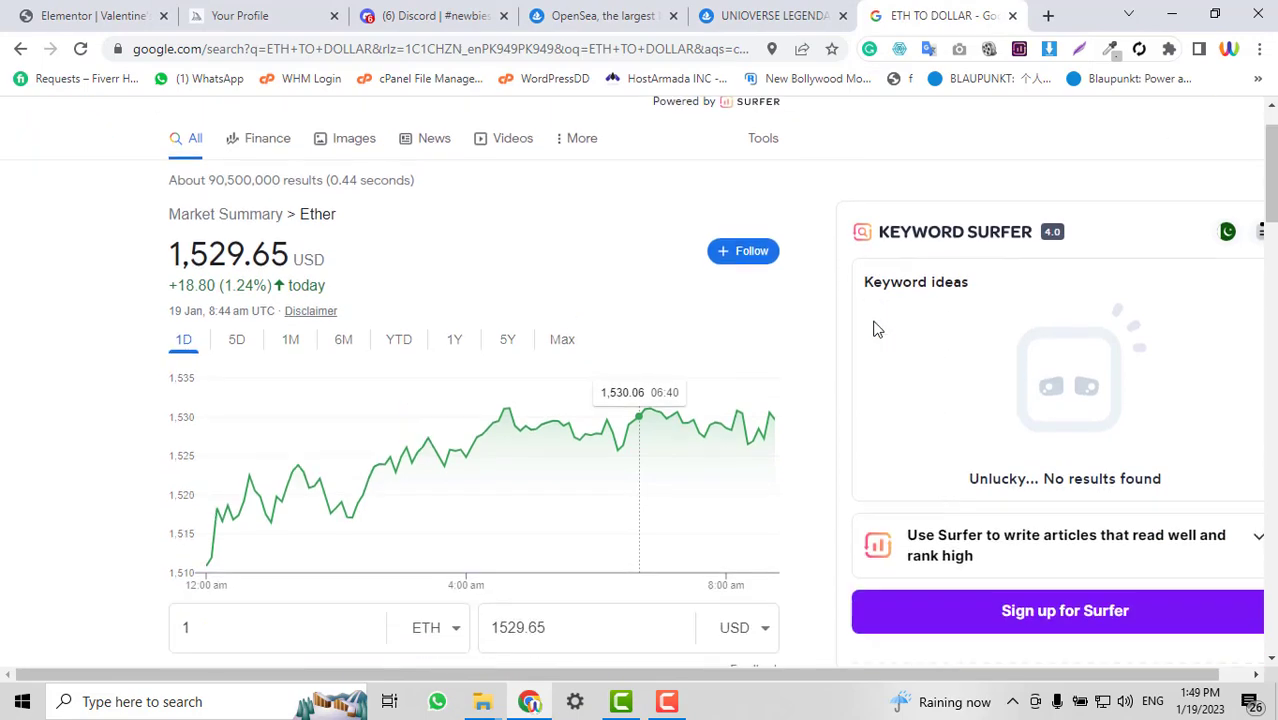
{"action": "scroll", "coordinate": [434, 345], "scroll_direction": "up", "scroll_amount": 1}
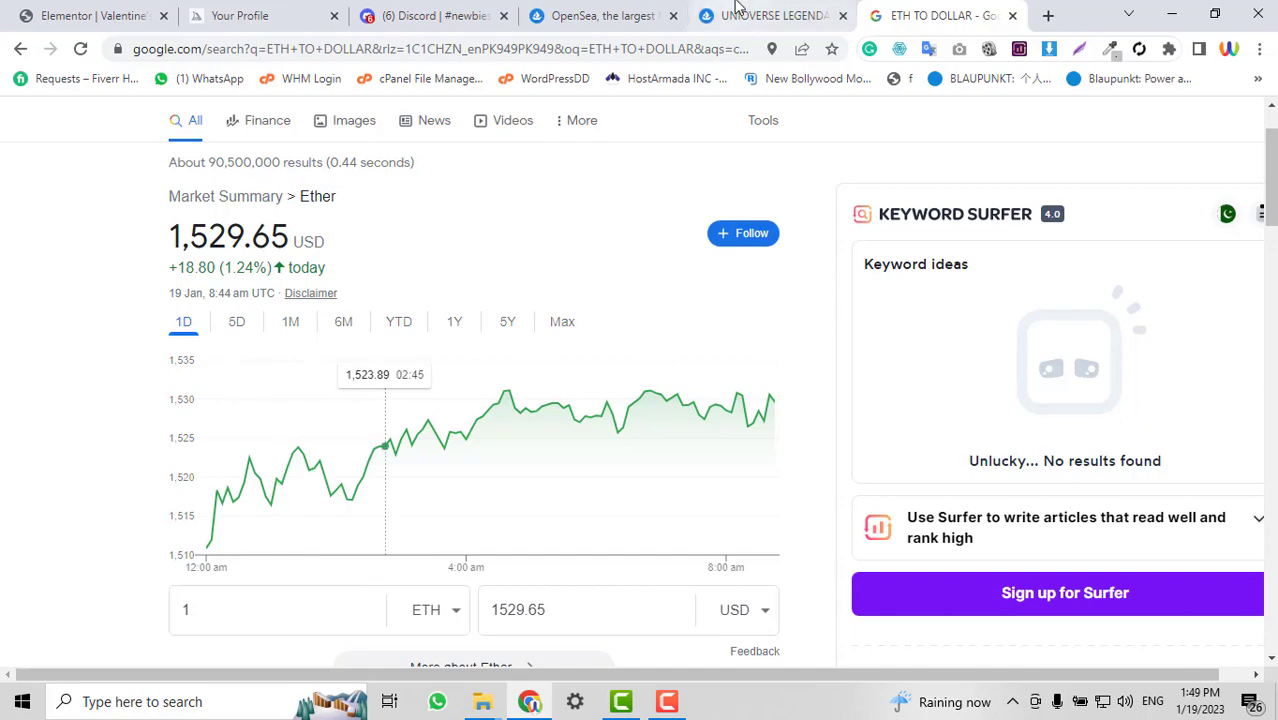
- Look over the collection's 0.240 ETH items again, then return to the converter showing 1 ETH = 1529.65 USD
{"action": "left_click", "coordinate": [775, 15]}
{"action": "scroll", "coordinate": [300, 300], "scroll_direction": "up", "scroll_amount": 4}
{"action": "scroll", "coordinate": [533, 257], "scroll_direction": "down", "scroll_amount": 2}
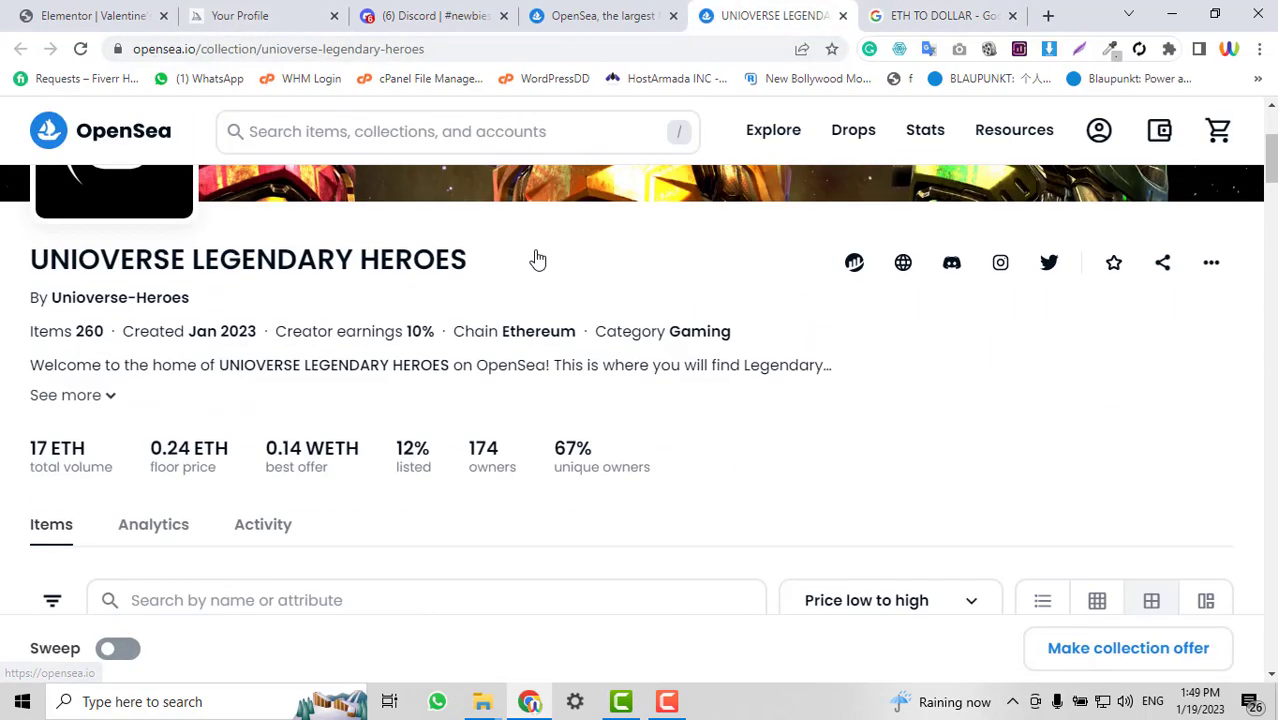
{"action": "scroll", "coordinate": [417, 371], "scroll_direction": "up", "scroll_amount": 1}
{"action": "scroll", "coordinate": [511, 357], "scroll_direction": "down", "scroll_amount": 3}
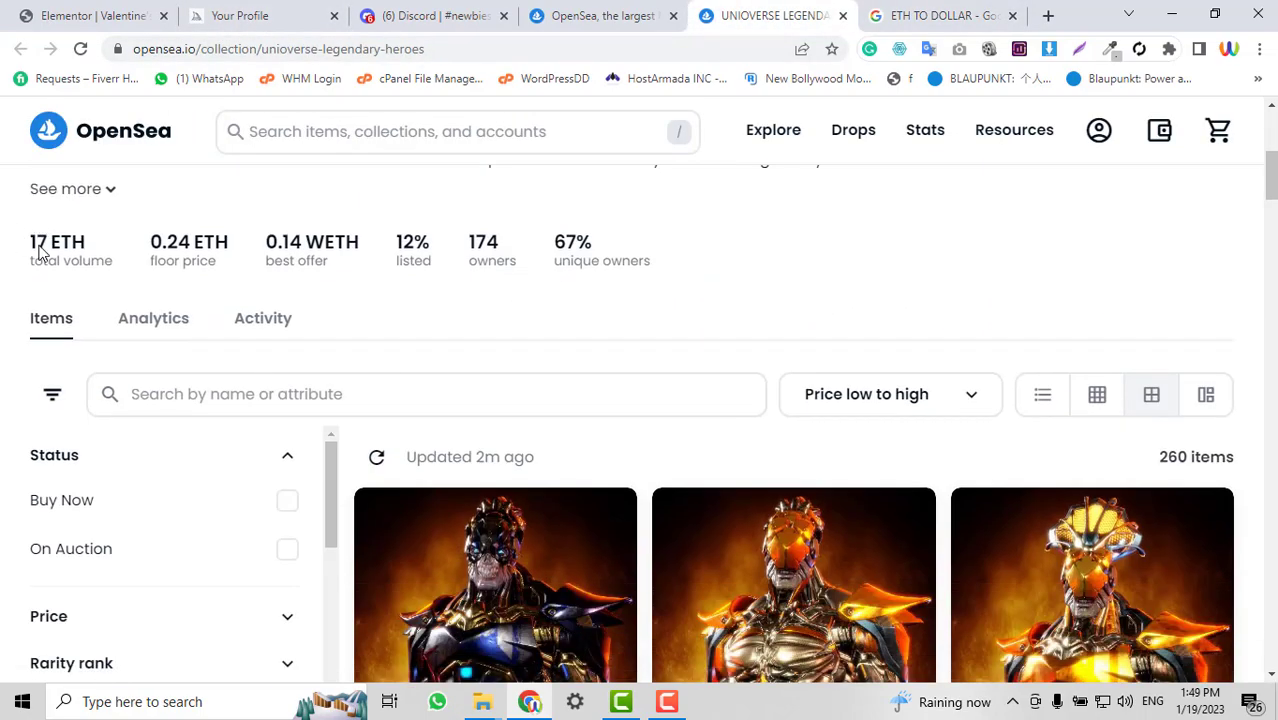
{"action": "scroll", "coordinate": [354, 365], "scroll_direction": "down", "scroll_amount": 5}
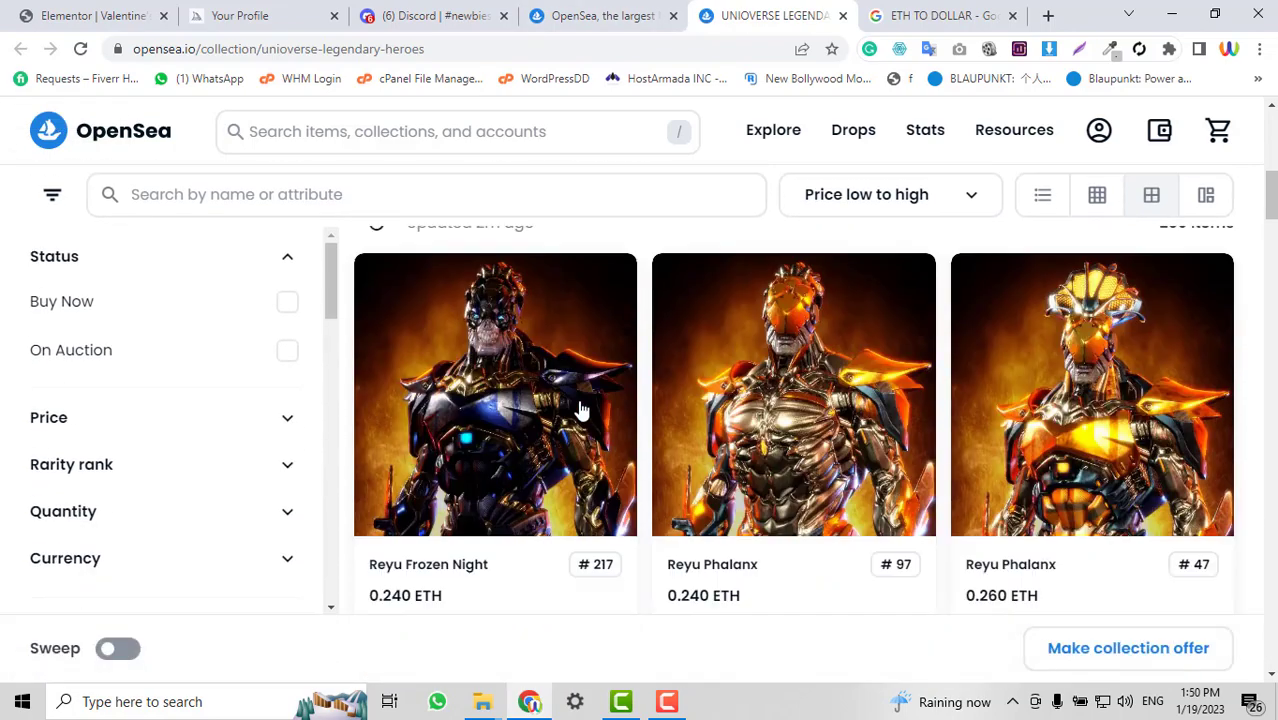
{"action": "scroll", "coordinate": [479, 419], "scroll_direction": "up", "scroll_amount": 2}
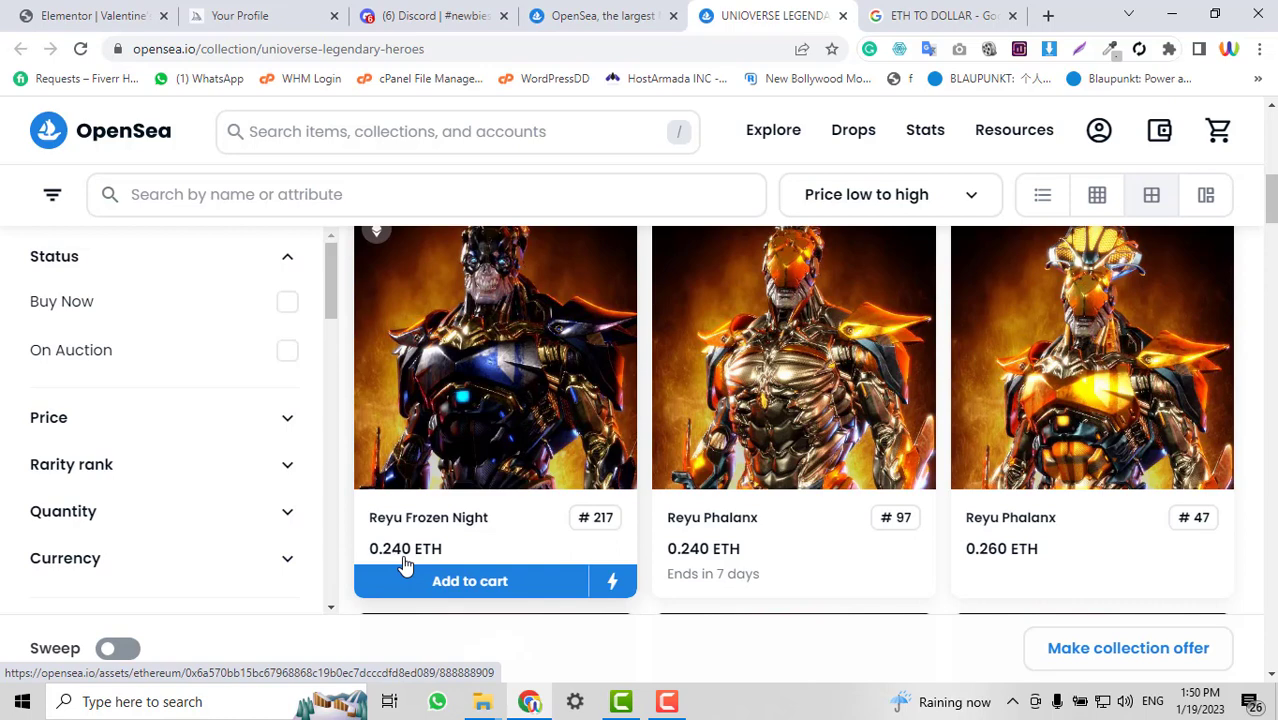
{"action": "left_click", "coordinate": [930, 12]}
- Convert 0.24 ETH, the collection's item price, to dollars
{"action": "left_click", "coordinate": [234, 615]}
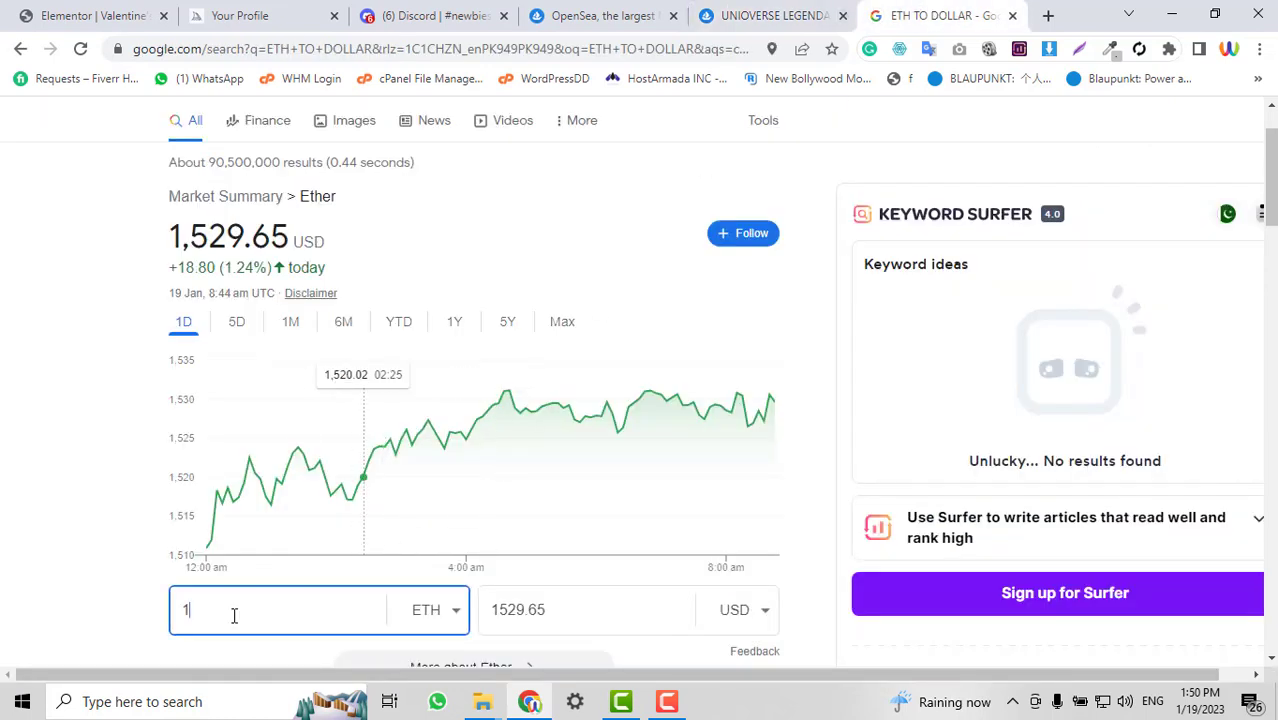
{"action": "key", "text": "BackSpace"}
{"action": "type", "text": "0.24"}
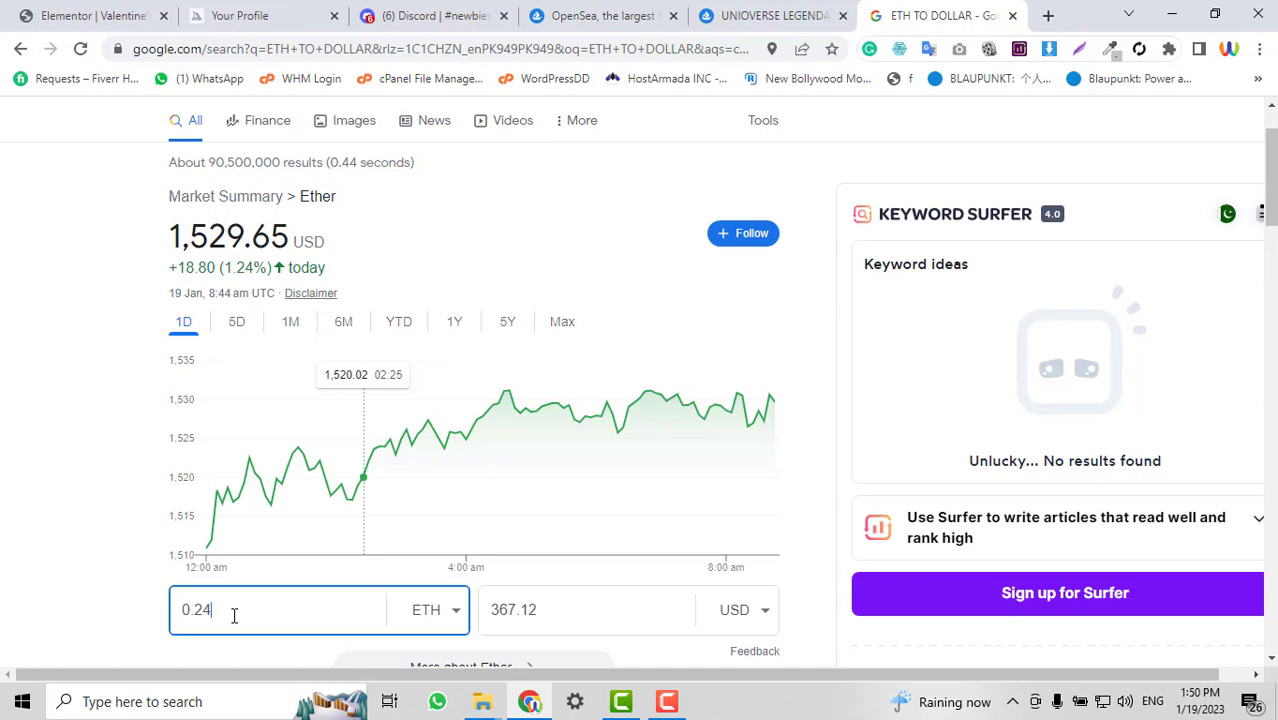
{"action": "scroll", "coordinate": [447, 600], "scroll_direction": "down", "scroll_amount": 2}
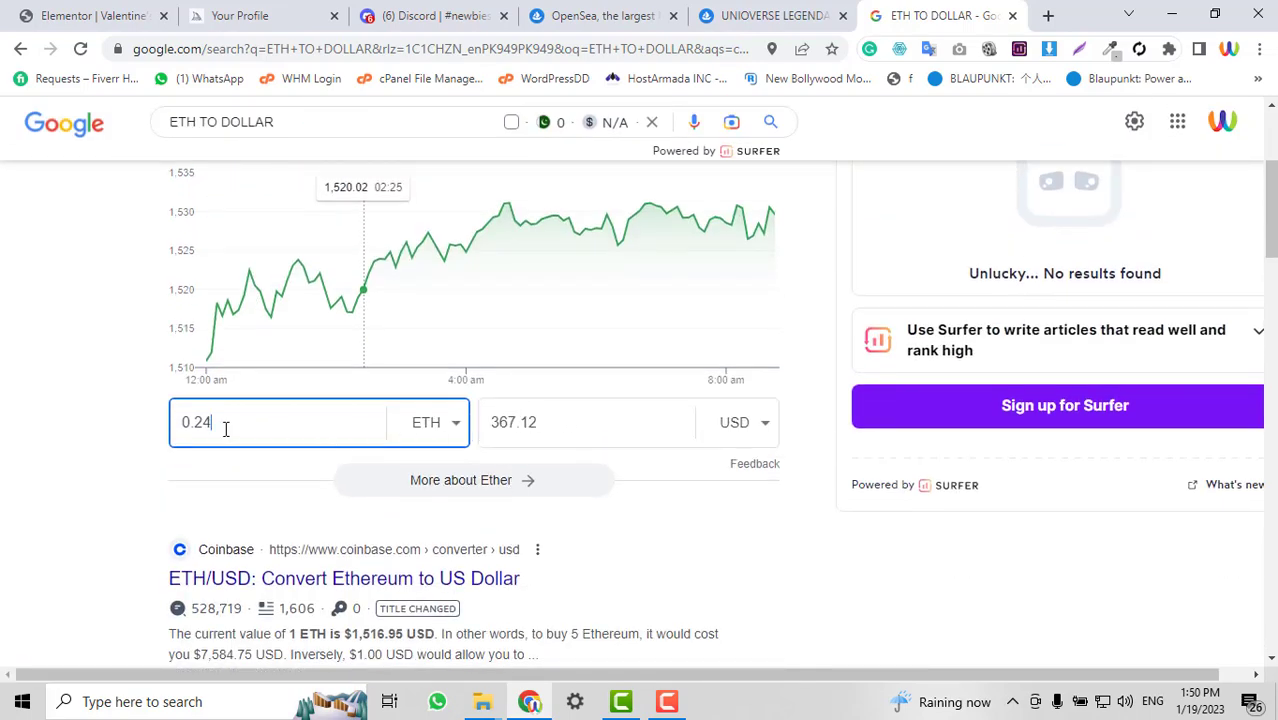
- Change the converter amount to 17 ETH, showing 26004.05 USD
{"action": "left_click_drag", "start_coordinate": [228, 434], "coordinate": [167, 428]}
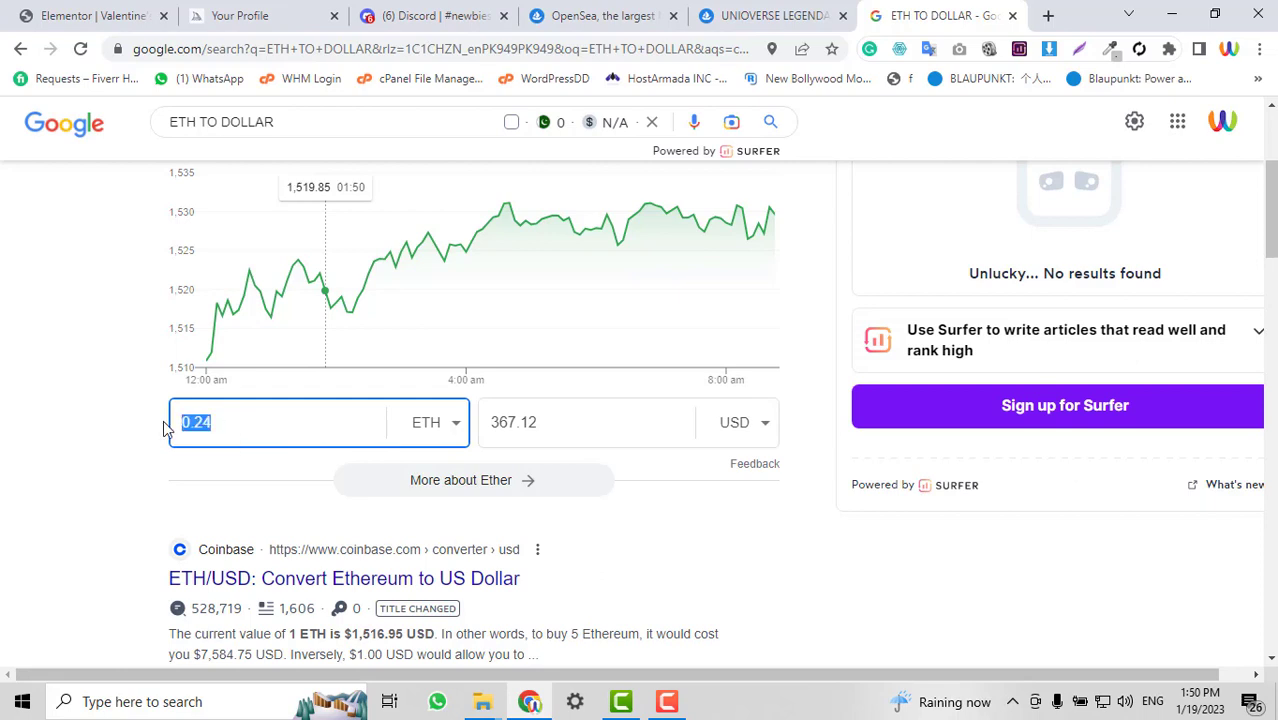
{"action": "type", "text": "17"}
{"action": "left_click", "coordinate": [144, 436]}
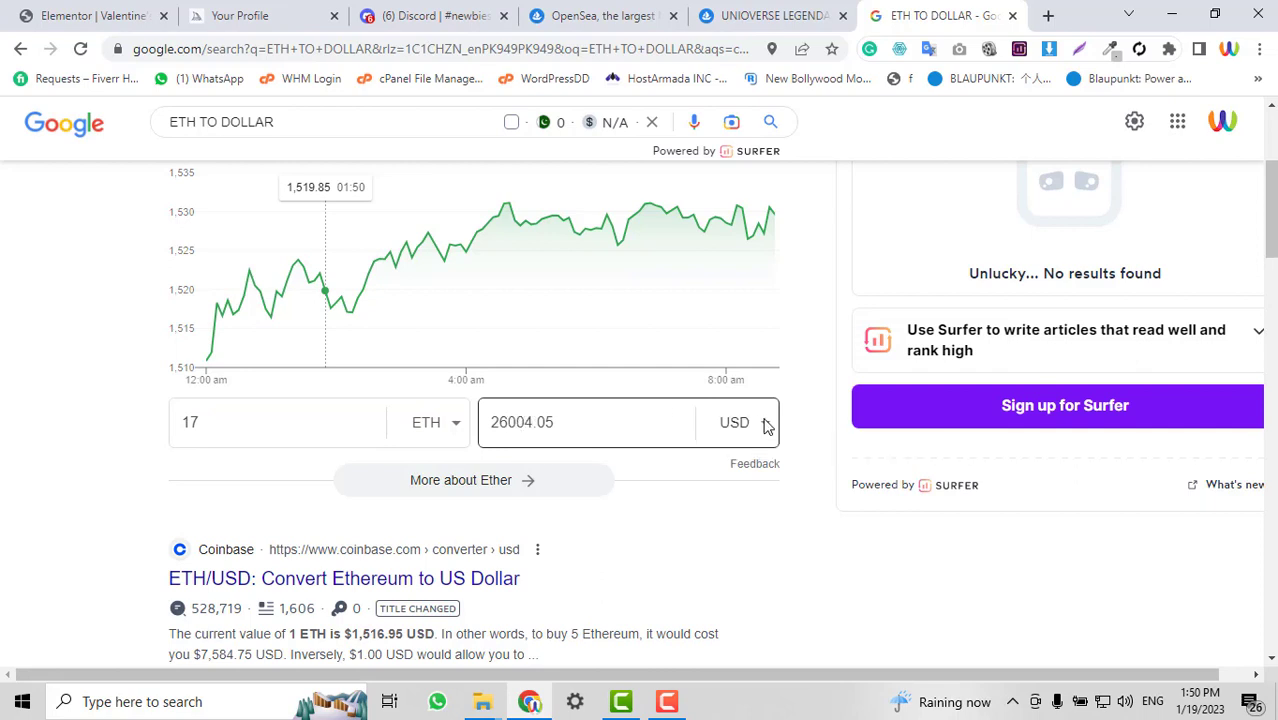
{"action": "scroll", "coordinate": [766, 425], "scroll_direction": "up", "scroll_amount": 1}
{"action": "scroll", "coordinate": [605, 341], "scroll_direction": "up", "scroll_amount": 1}
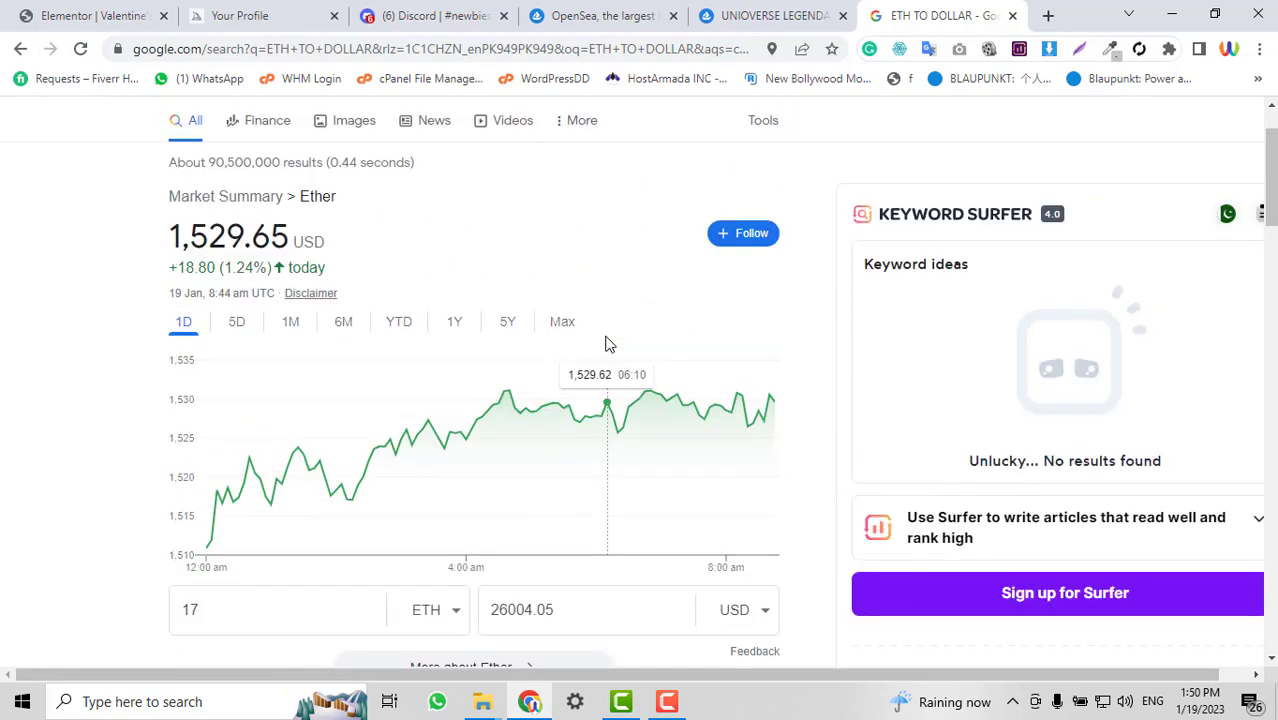
{"action": "scroll", "coordinate": [605, 343], "scroll_direction": "down", "scroll_amount": 3}
{"action": "scroll", "coordinate": [605, 343], "scroll_direction": "up", "scroll_amount": 4}
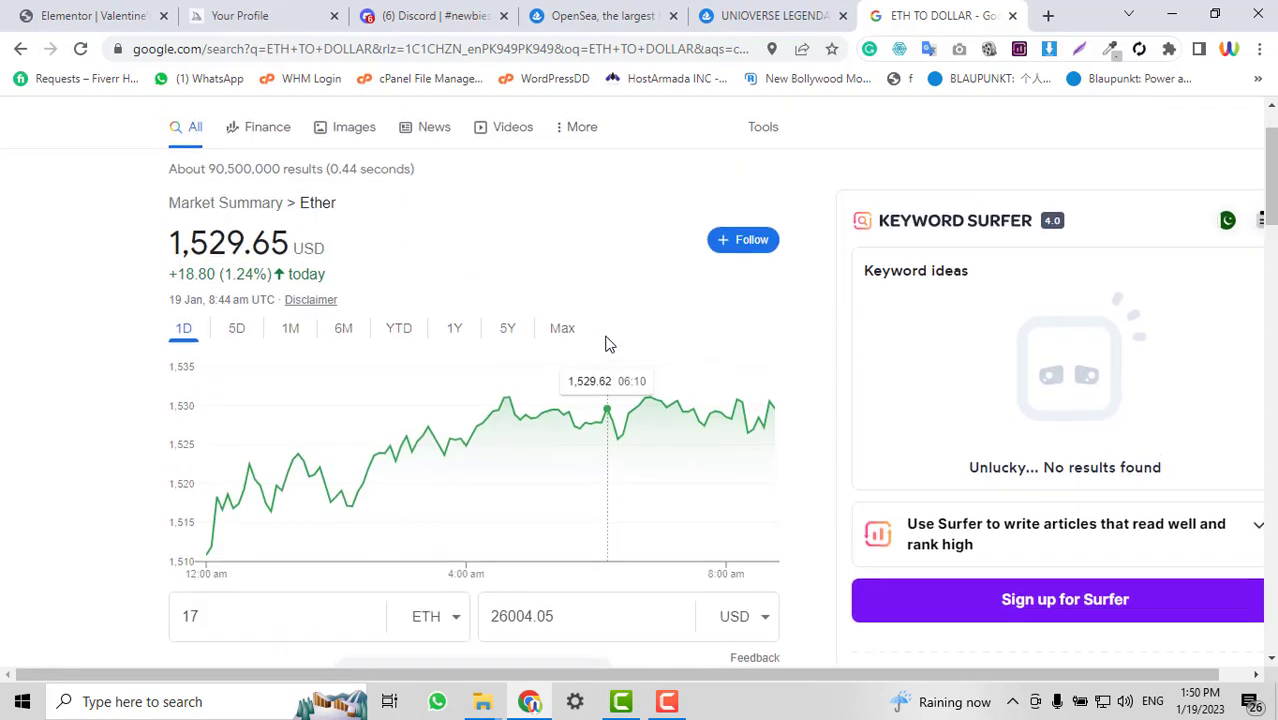
- Browse the 260 Unioverse Legendary Heroes items sorted price low to high, led by Reyu Frozen Night #217
{"action": "left_click", "coordinate": [806, 8]}
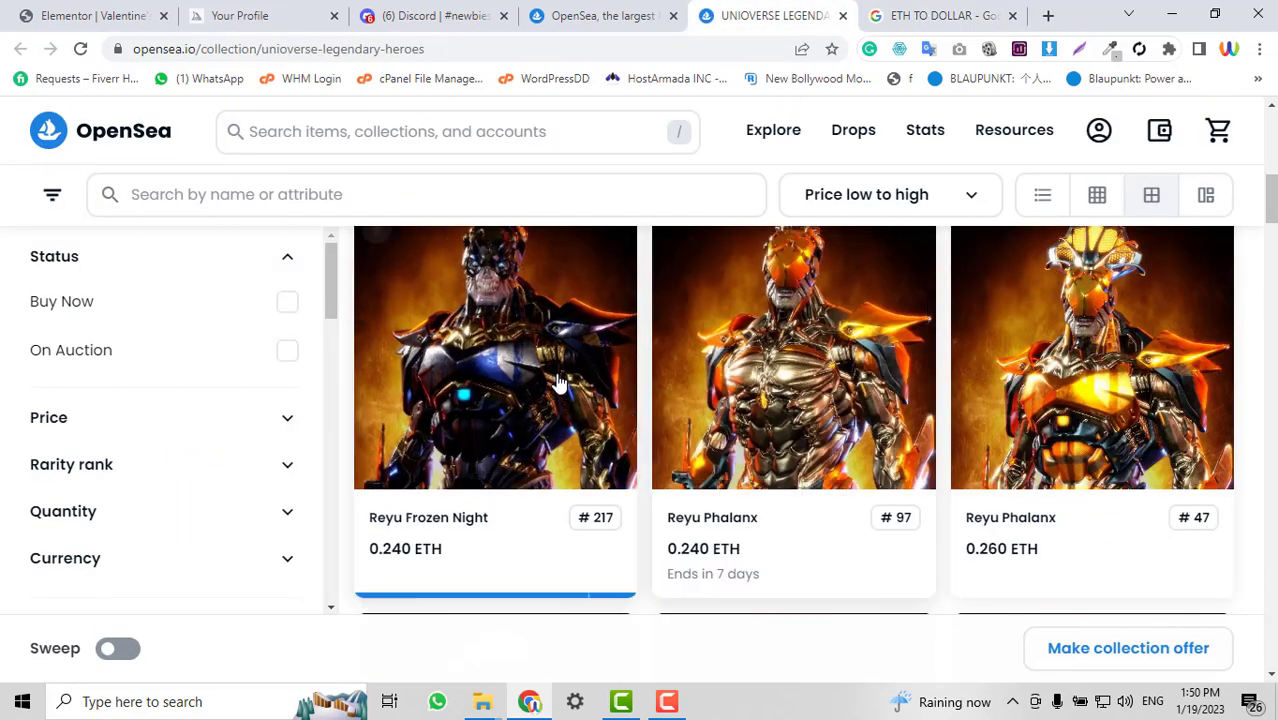
{"action": "scroll", "coordinate": [850, 422], "scroll_direction": "down", "scroll_amount": 3}
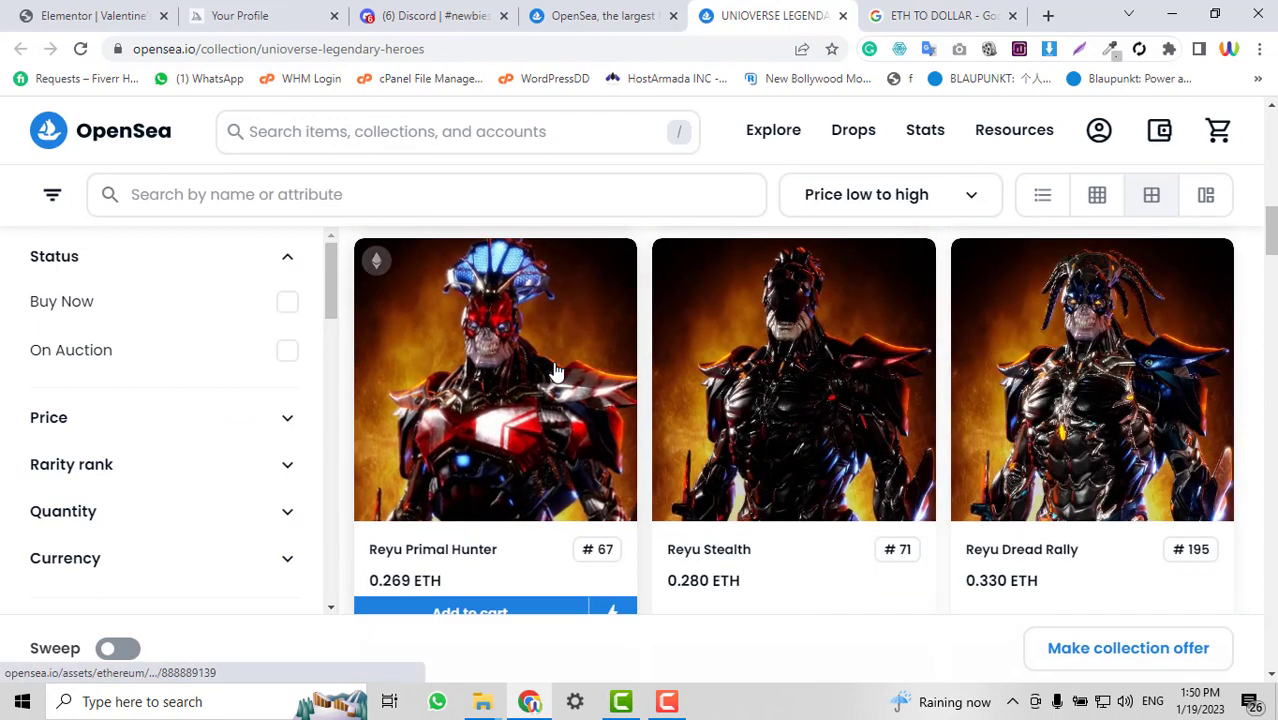
{"action": "scroll", "coordinate": [557, 371], "scroll_direction": "up", "scroll_amount": 3}
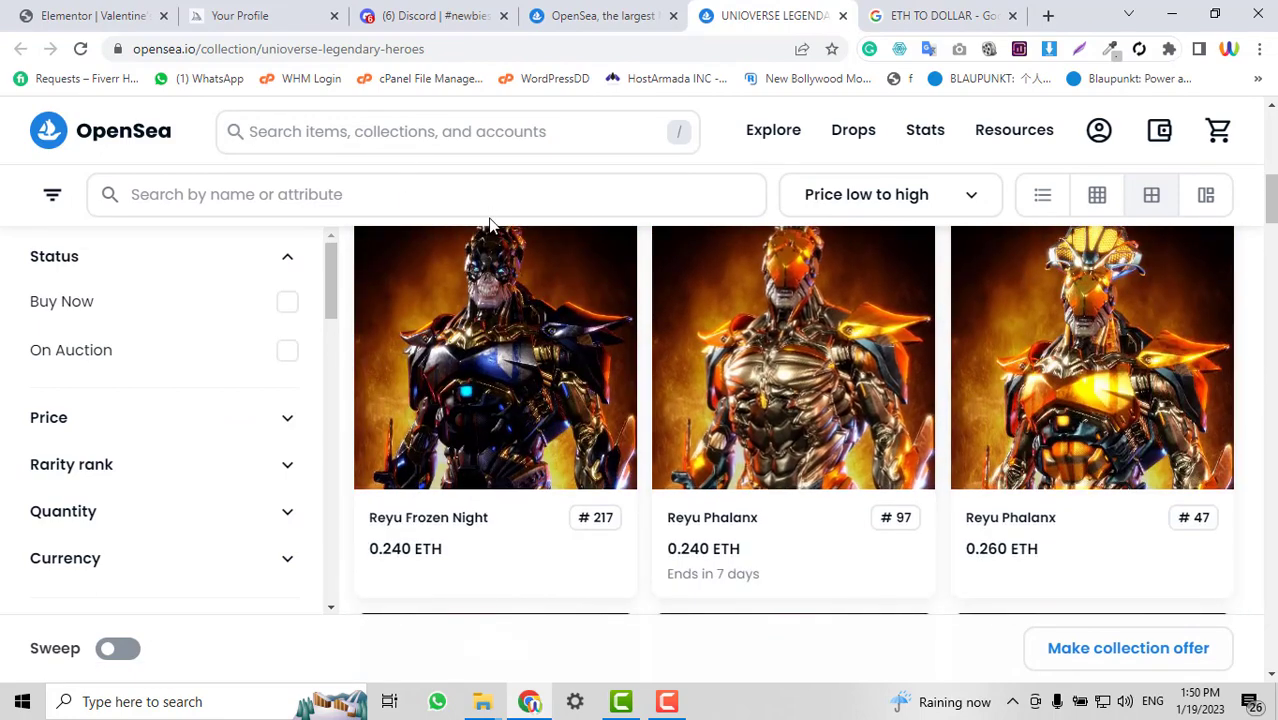
{"action": "left_click", "coordinate": [585, 12]}
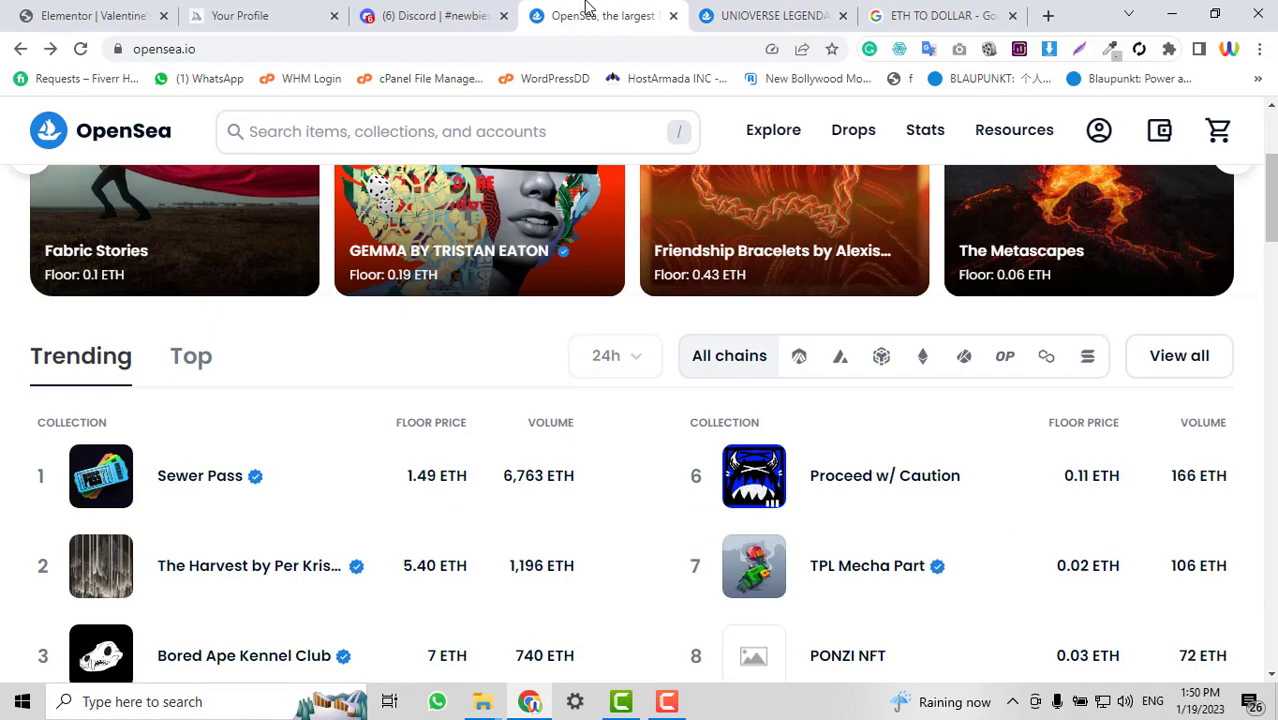
{"action": "left_click", "coordinate": [770, 15]}
{"action": "scroll", "coordinate": [907, 479], "scroll_direction": "down", "scroll_amount": 6}
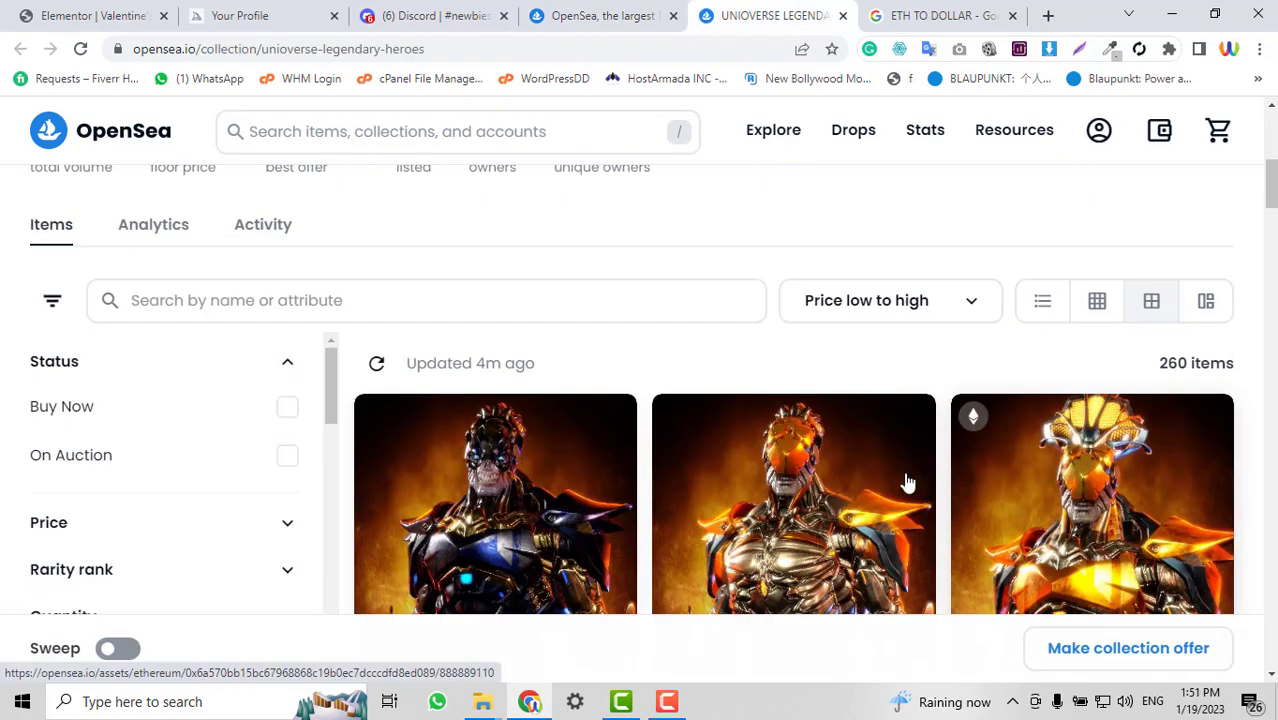
{"action": "scroll", "coordinate": [678, 348], "scroll_direction": "up", "scroll_amount": 2}
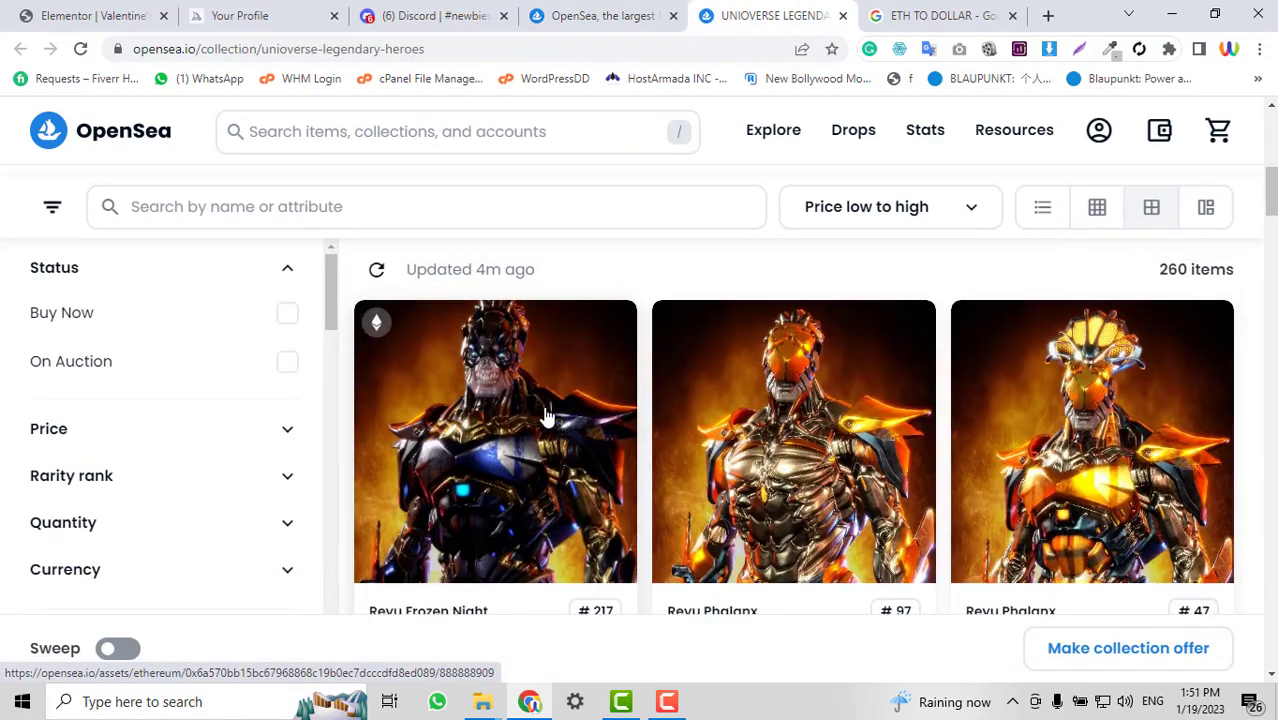
- Scroll through the earlier upscaled creations in the Midjourney profile gallery
{"action": "left_click", "coordinate": [255, 12]}
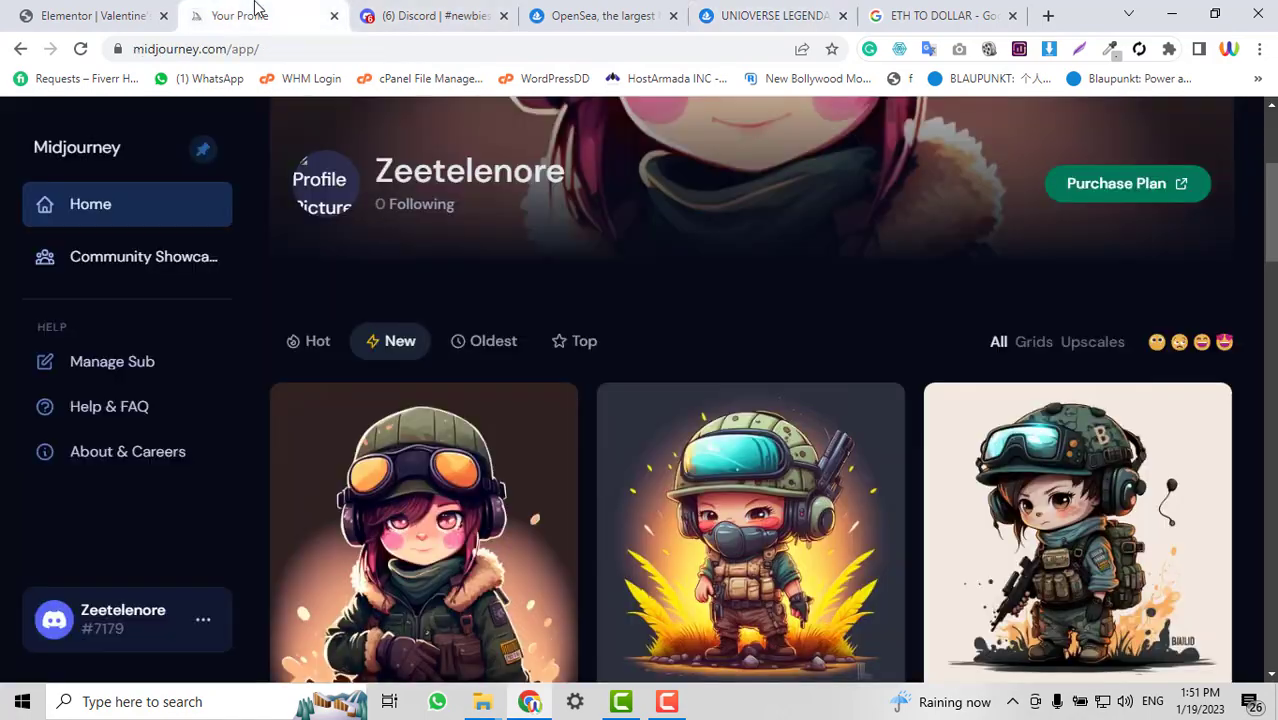
{"action": "mouse_move", "coordinate": [937, 443]}
{"action": "scroll", "coordinate": [833, 430], "scroll_direction": "down", "scroll_amount": 3}
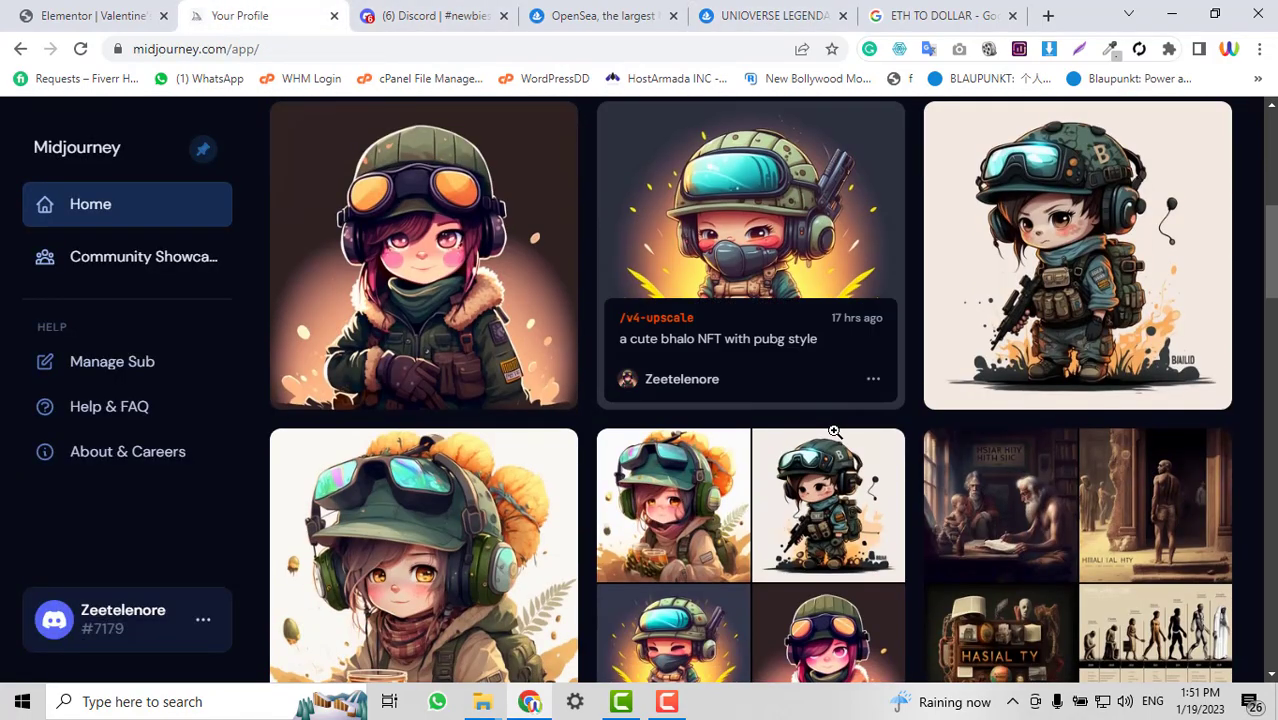
{"action": "scroll", "coordinate": [571, 400], "scroll_direction": "up", "scroll_amount": 2}
{"action": "scroll", "coordinate": [571, 400], "scroll_direction": "down", "scroll_amount": 4}
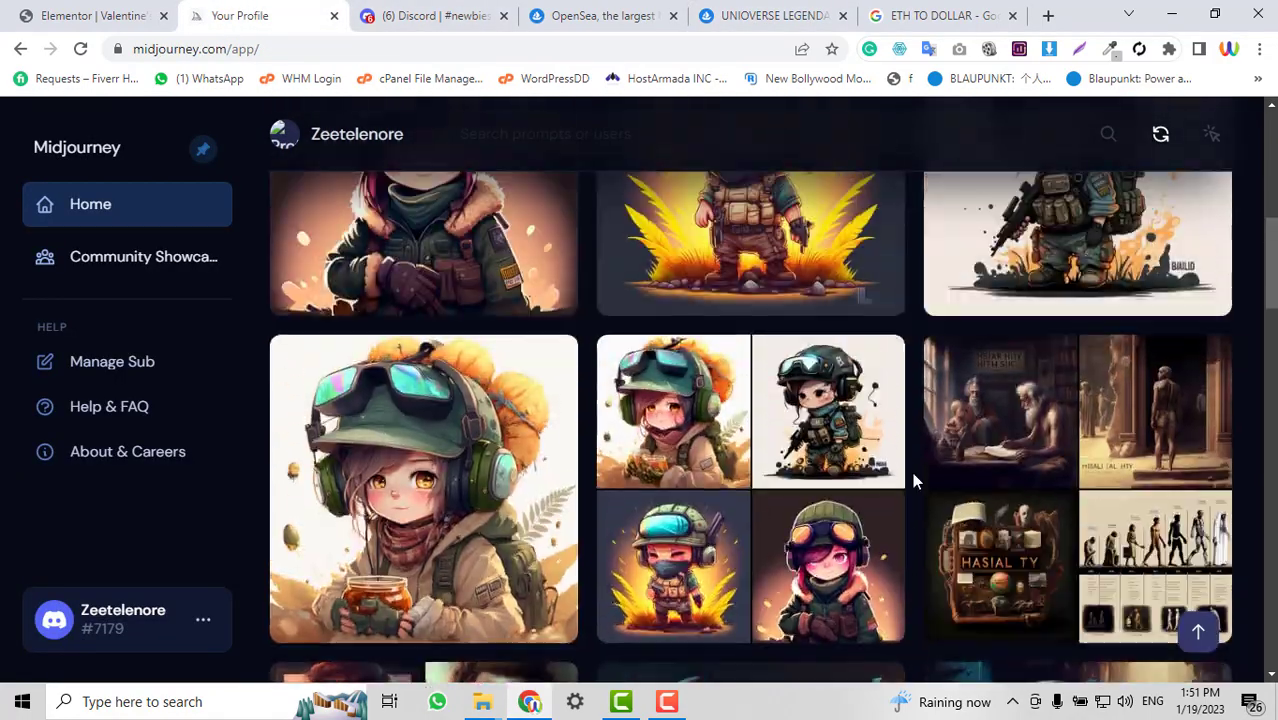
{"action": "scroll", "coordinate": [567, 354], "scroll_direction": "up", "scroll_amount": 2}
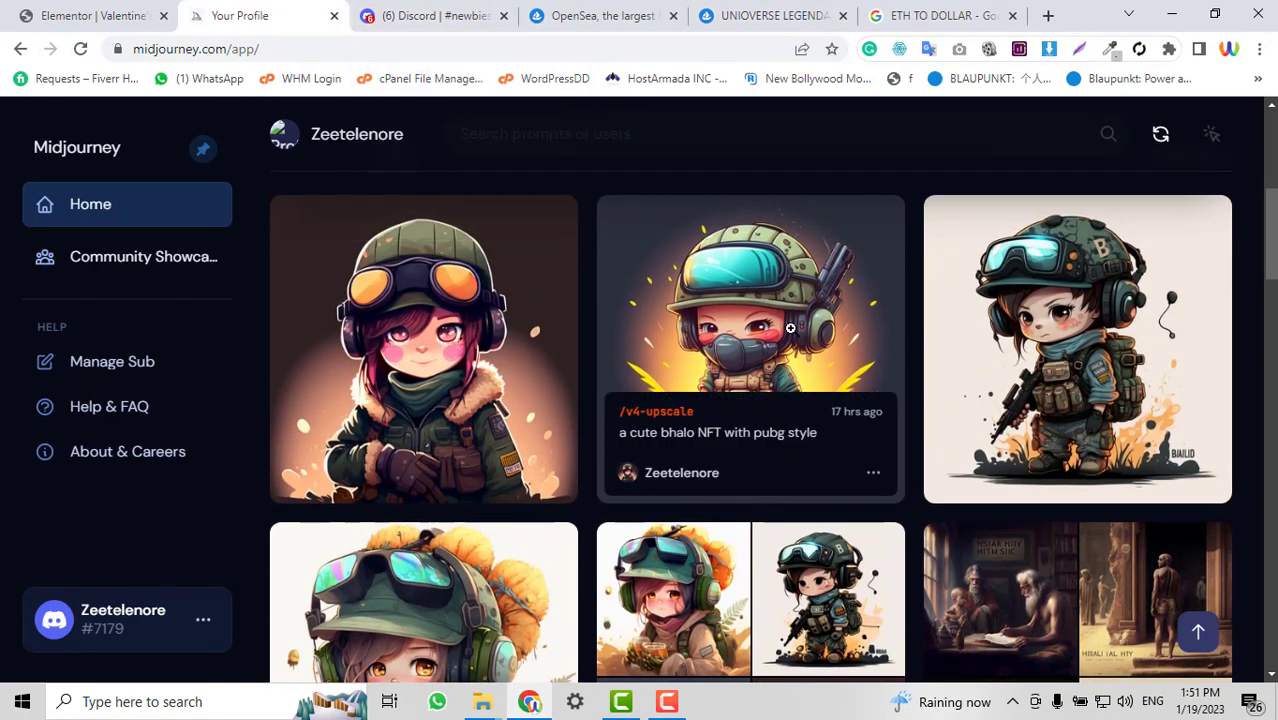
{"action": "scroll", "coordinate": [790, 326], "scroll_direction": "down", "scroll_amount": 2}
{"action": "scroll", "coordinate": [700, 340], "scroll_direction": "up", "scroll_amount": 3}
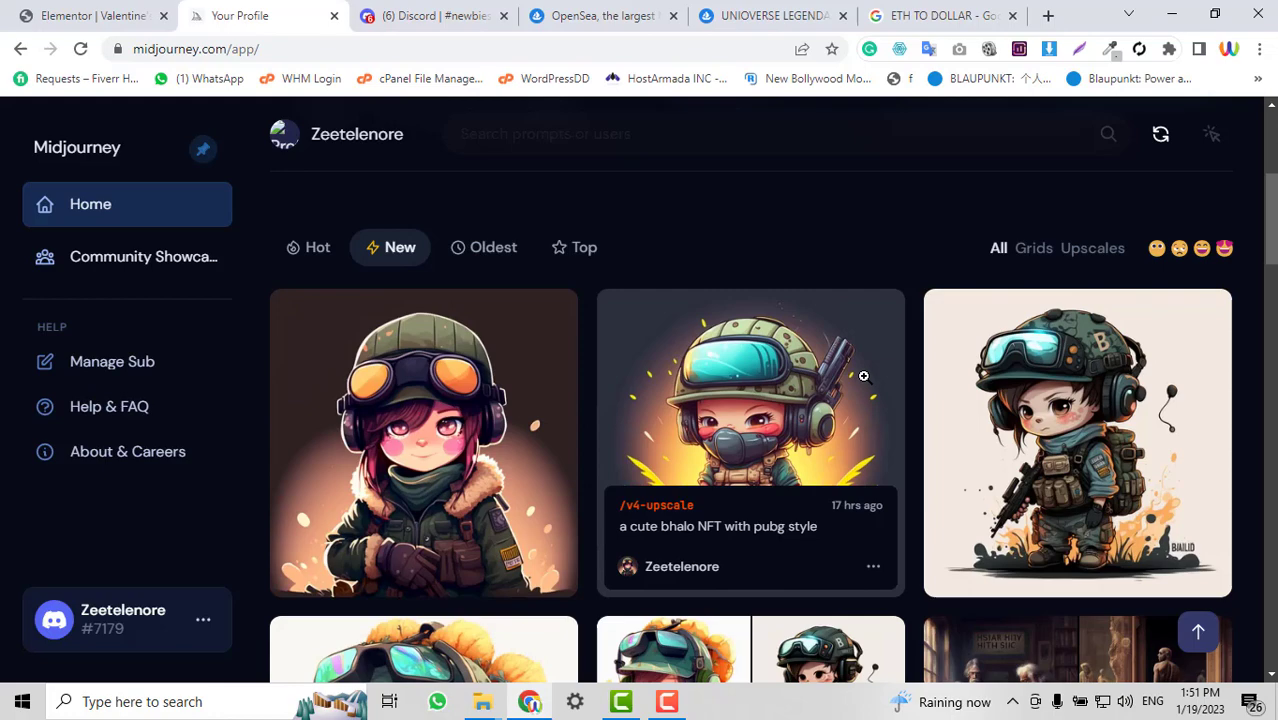
{"action": "scroll", "coordinate": [920, 433], "scroll_direction": "down", "scroll_amount": 2}
{"action": "scroll", "coordinate": [684, 443], "scroll_direction": "up", "scroll_amount": 2}
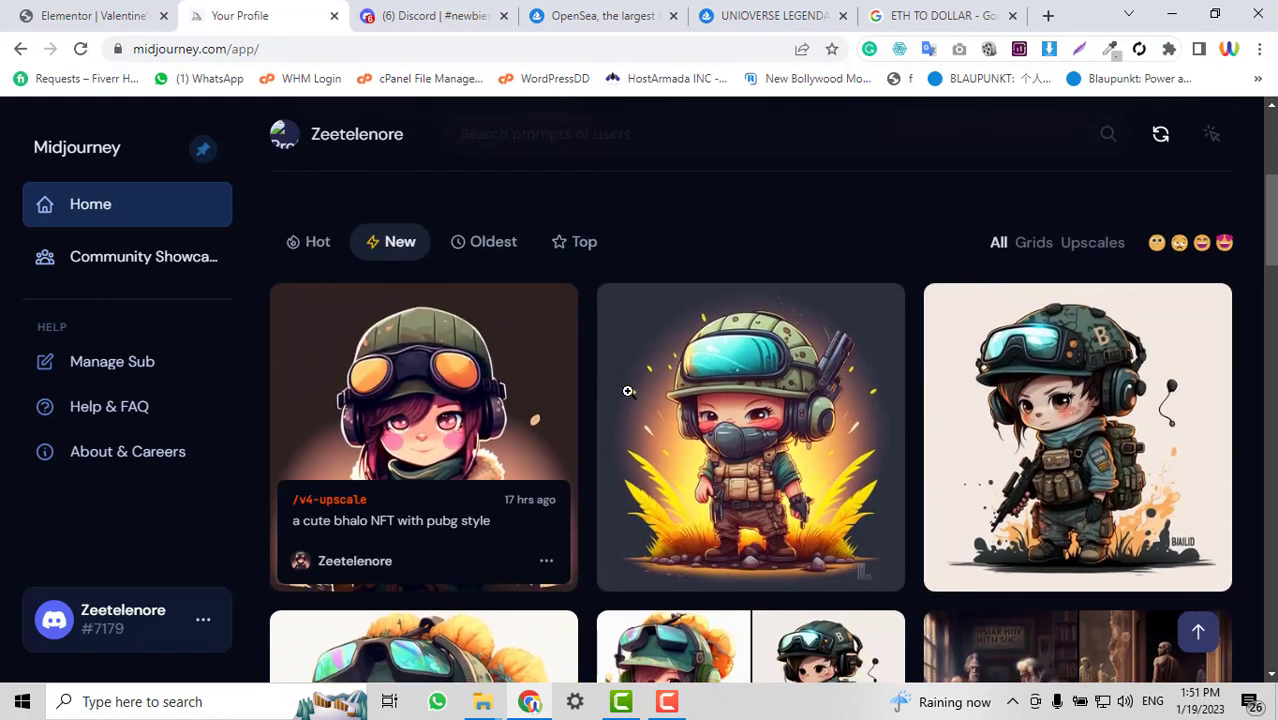
{"action": "scroll", "coordinate": [424, 450], "scroll_direction": "down", "scroll_amount": 2}
- Select the Midjourney web address, then return to newbies-31 showing the upscaled bhalo NFT image
{"action": "left_click", "coordinate": [444, 12]}
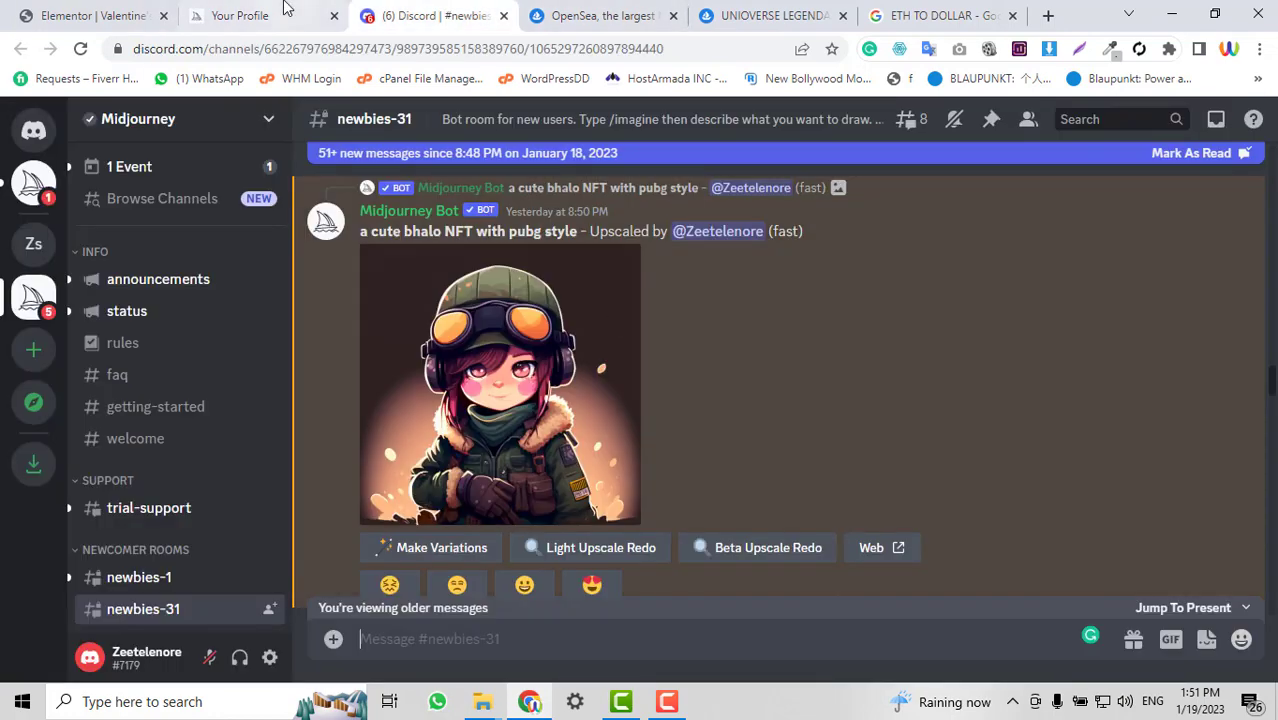
{"action": "left_click", "coordinate": [208, 15]}
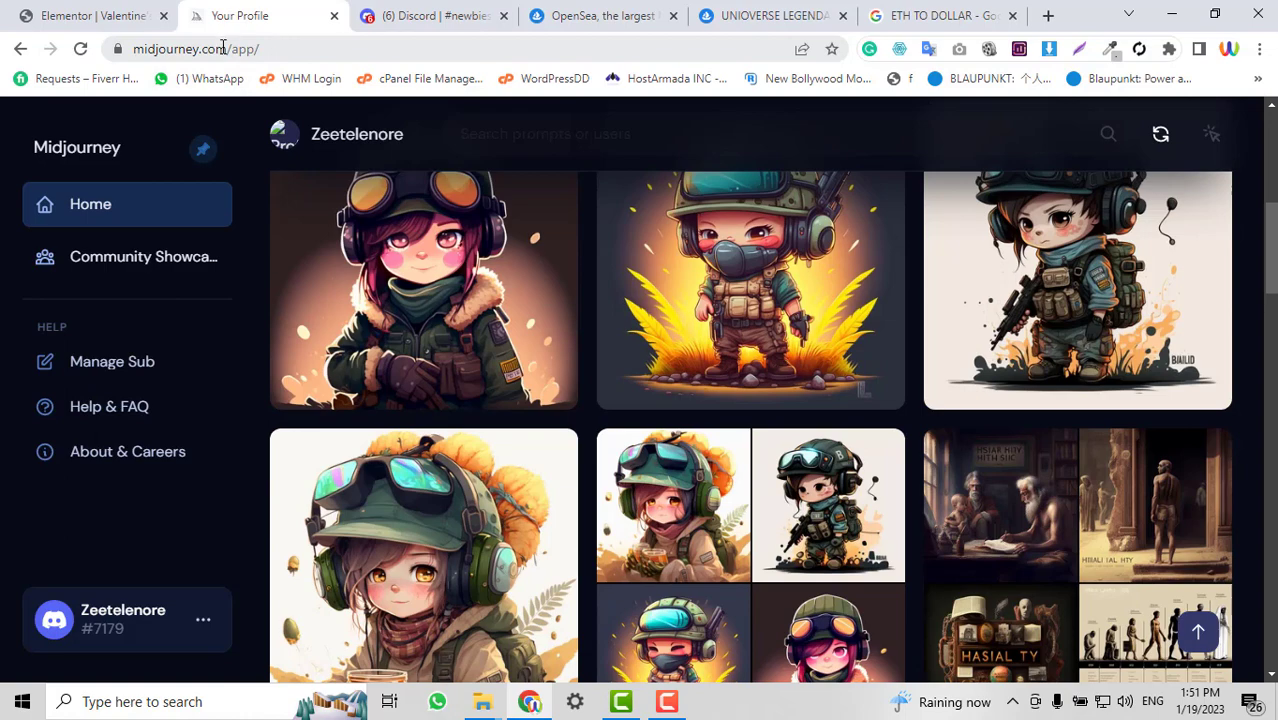
{"action": "left_click_drag", "start_coordinate": [222, 48], "coordinate": [112, 49]}
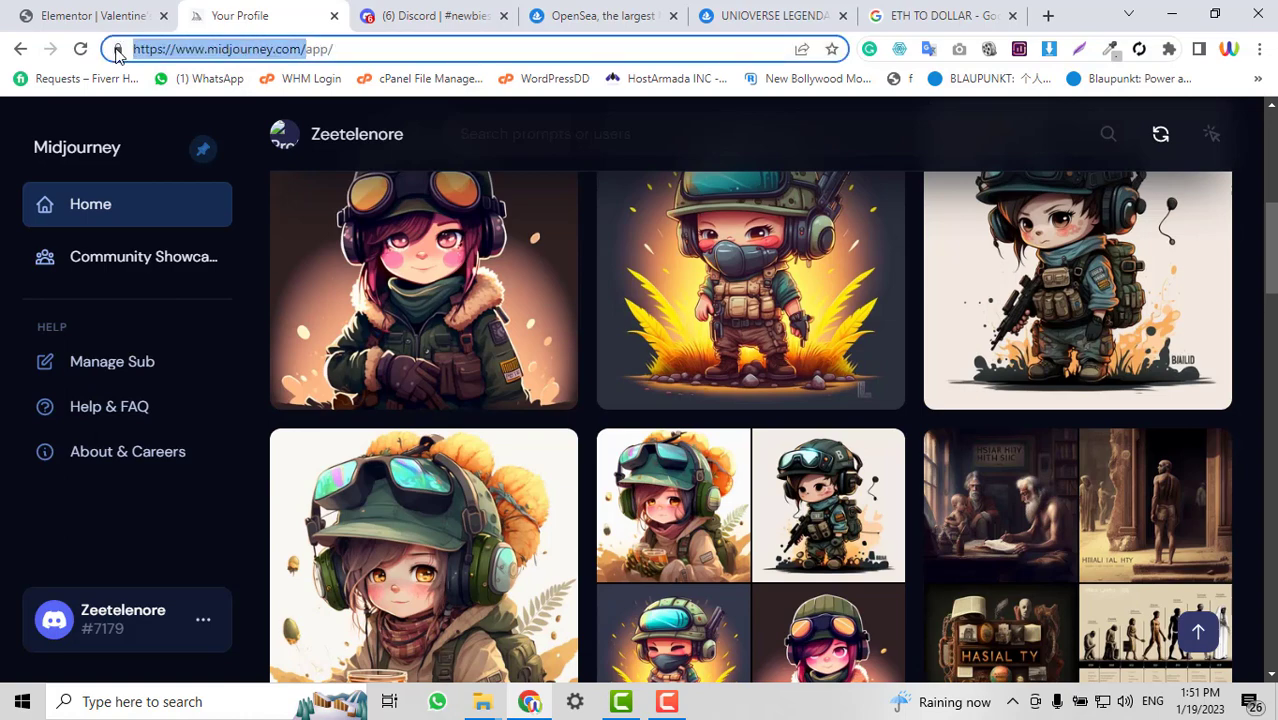
{"action": "left_click", "coordinate": [405, 10]}
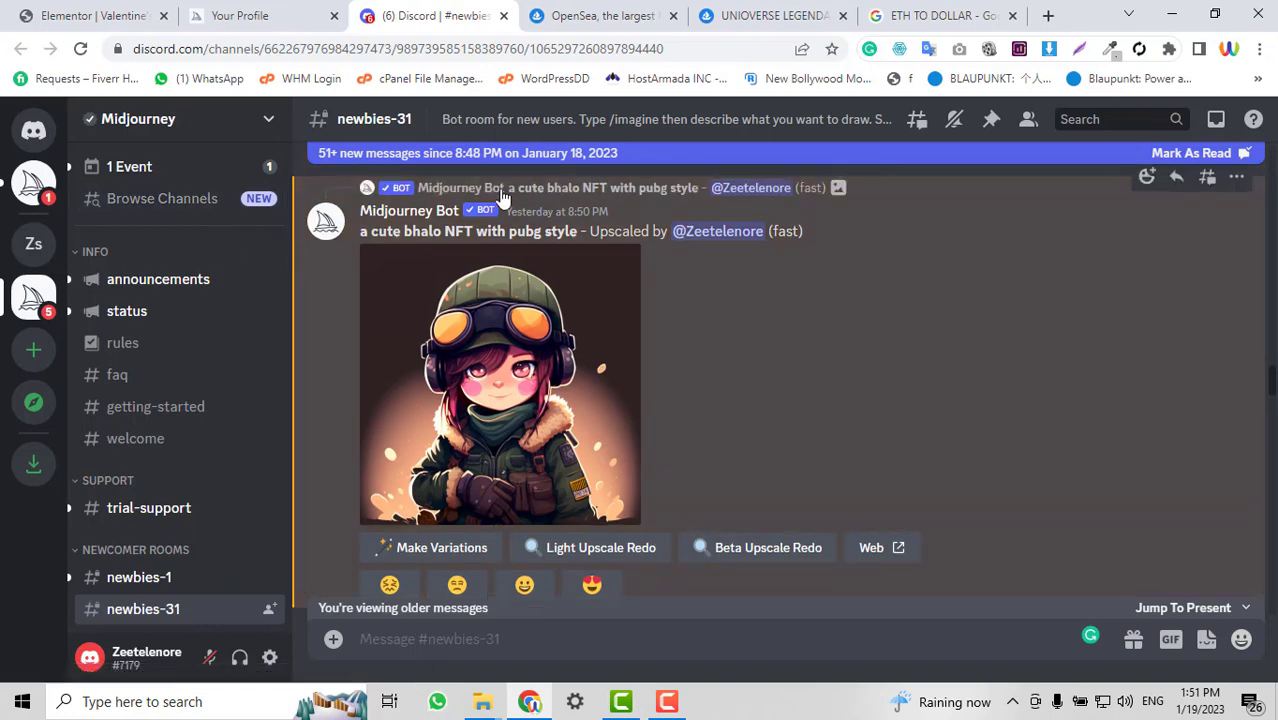
- Submit /imagine with the prompt 'create an NFT related to Monster' in newbies-31
{"action": "left_click", "coordinate": [157, 50]}
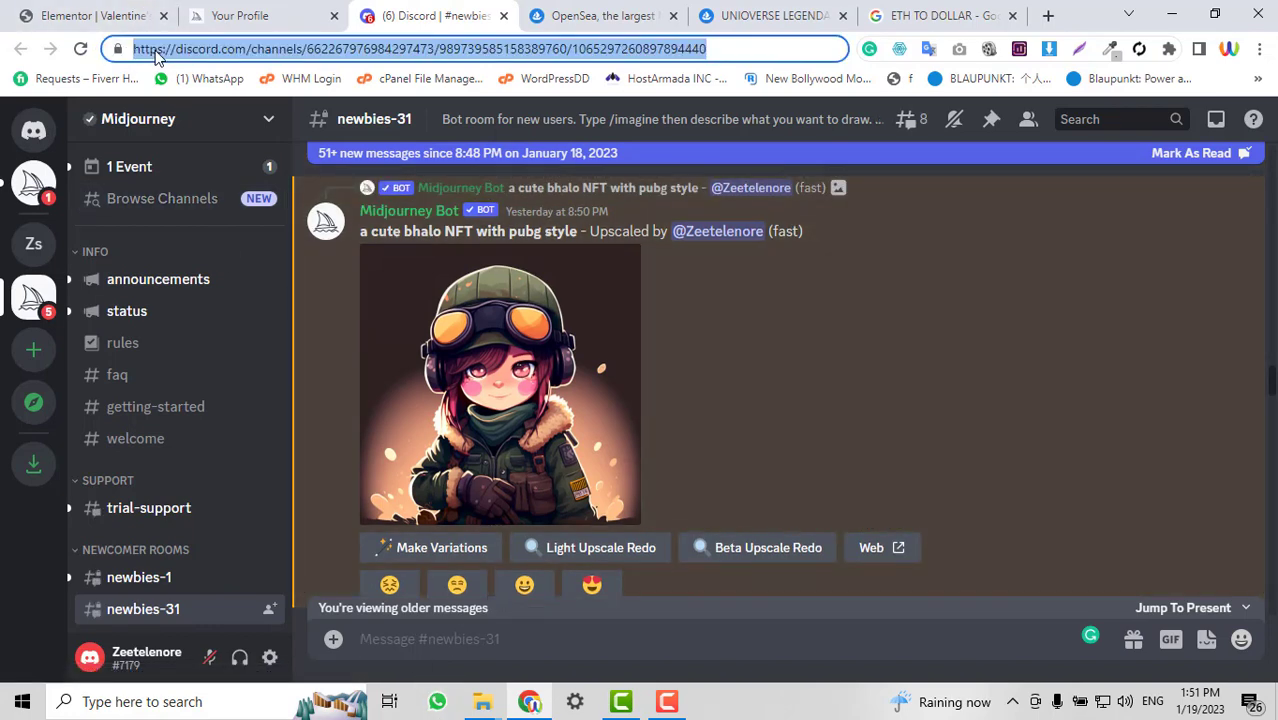
{"action": "left_click", "coordinate": [545, 652]}
{"action": "mouse_move", "coordinate": [112, 592]}
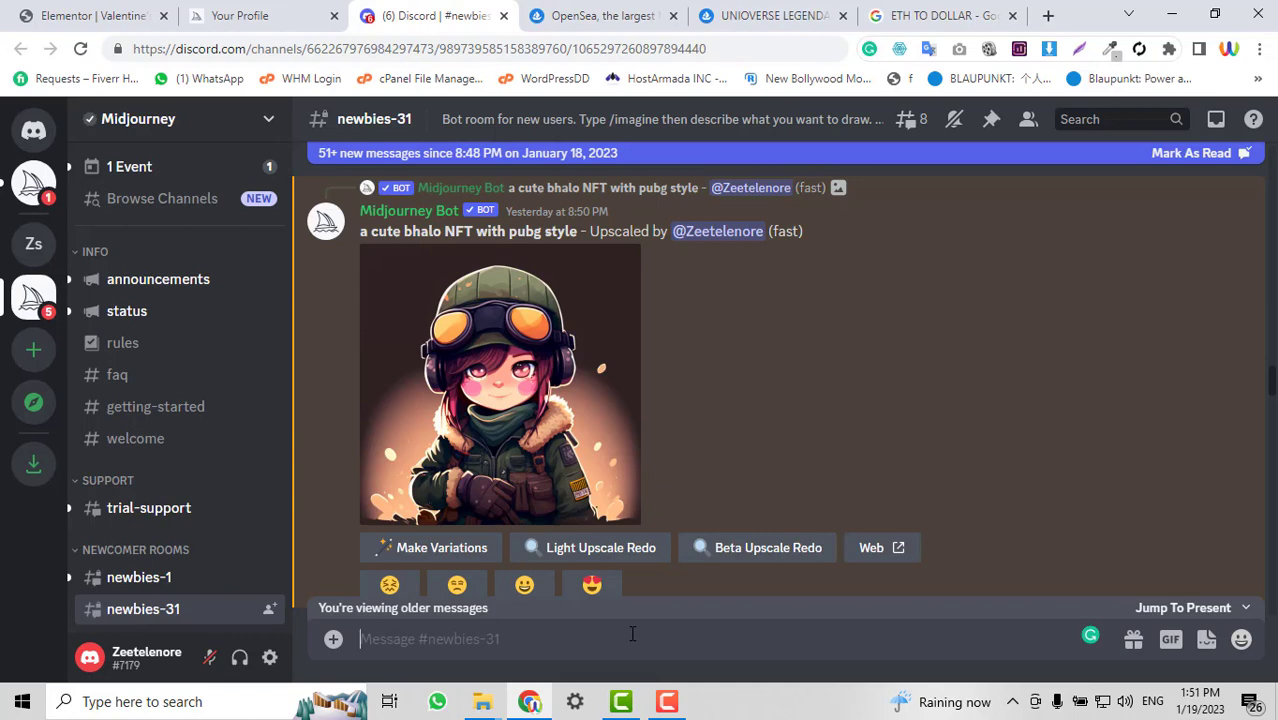
{"action": "type", "text": "/"}
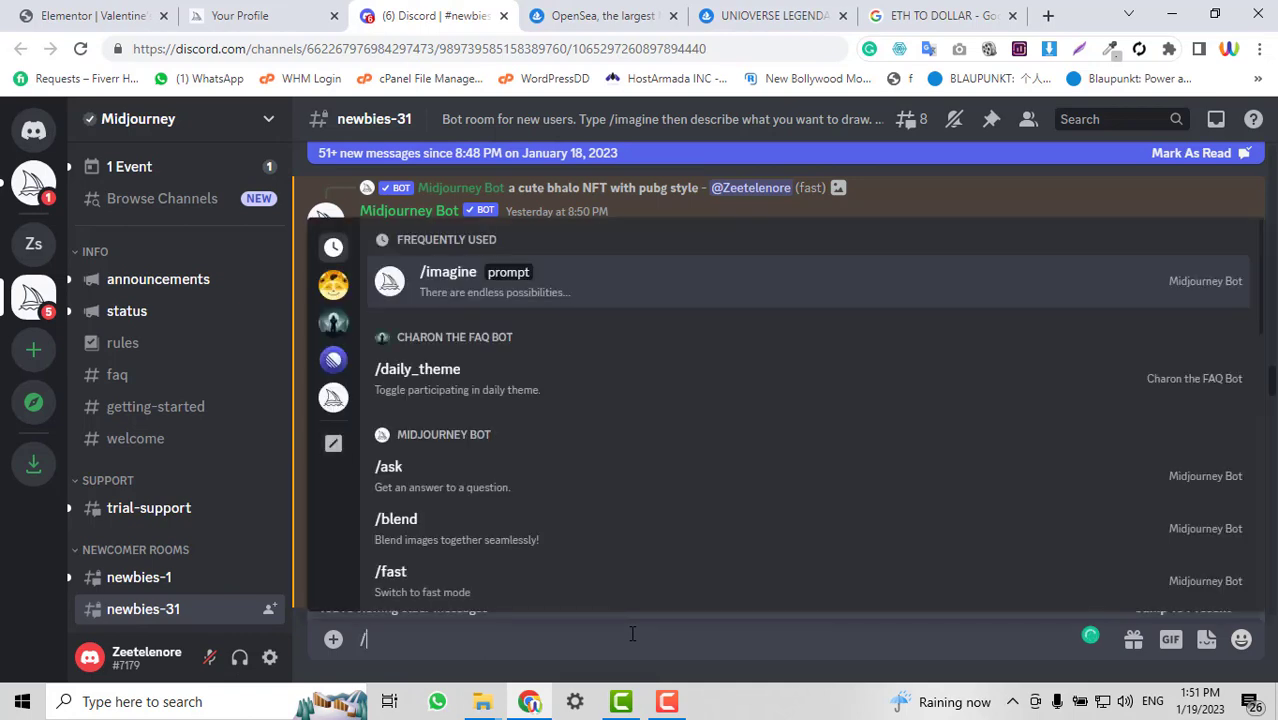
{"action": "type", "text": "IMA"}
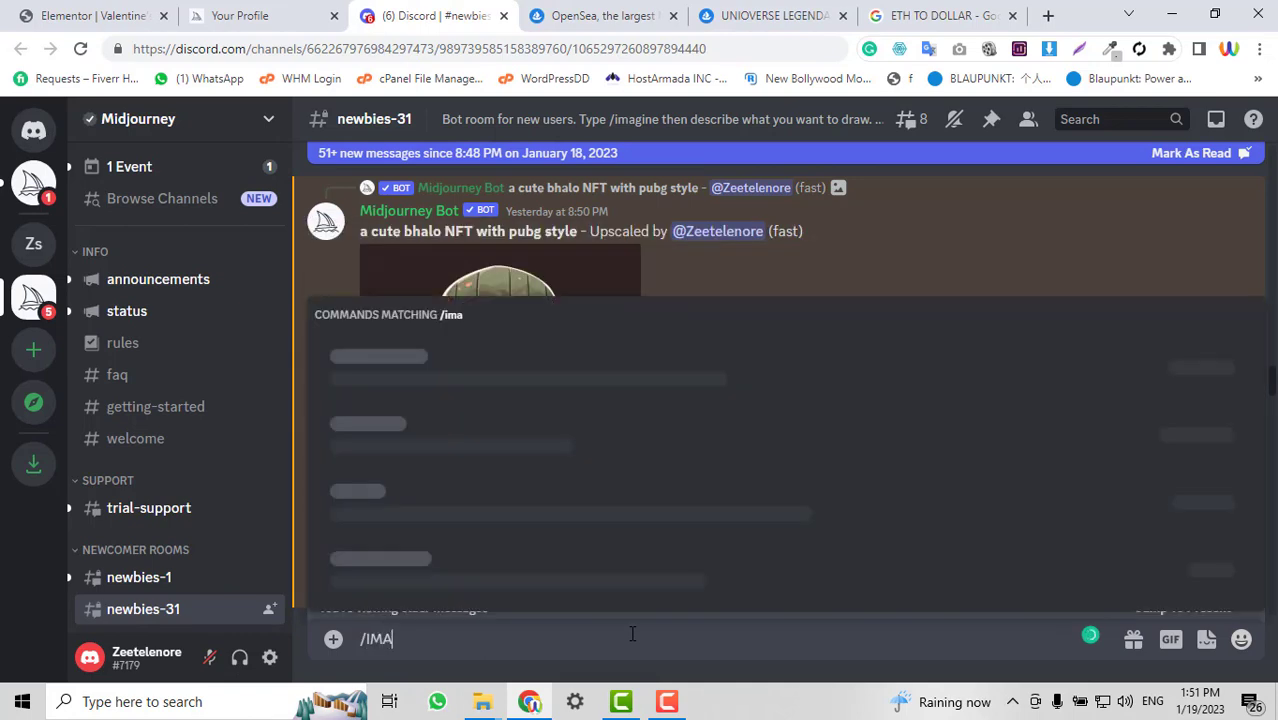
{"action": "key", "text": "BackSpace"}
{"action": "key", "text": "BackSpace"}
{"action": "key", "text": "BackSpace"}
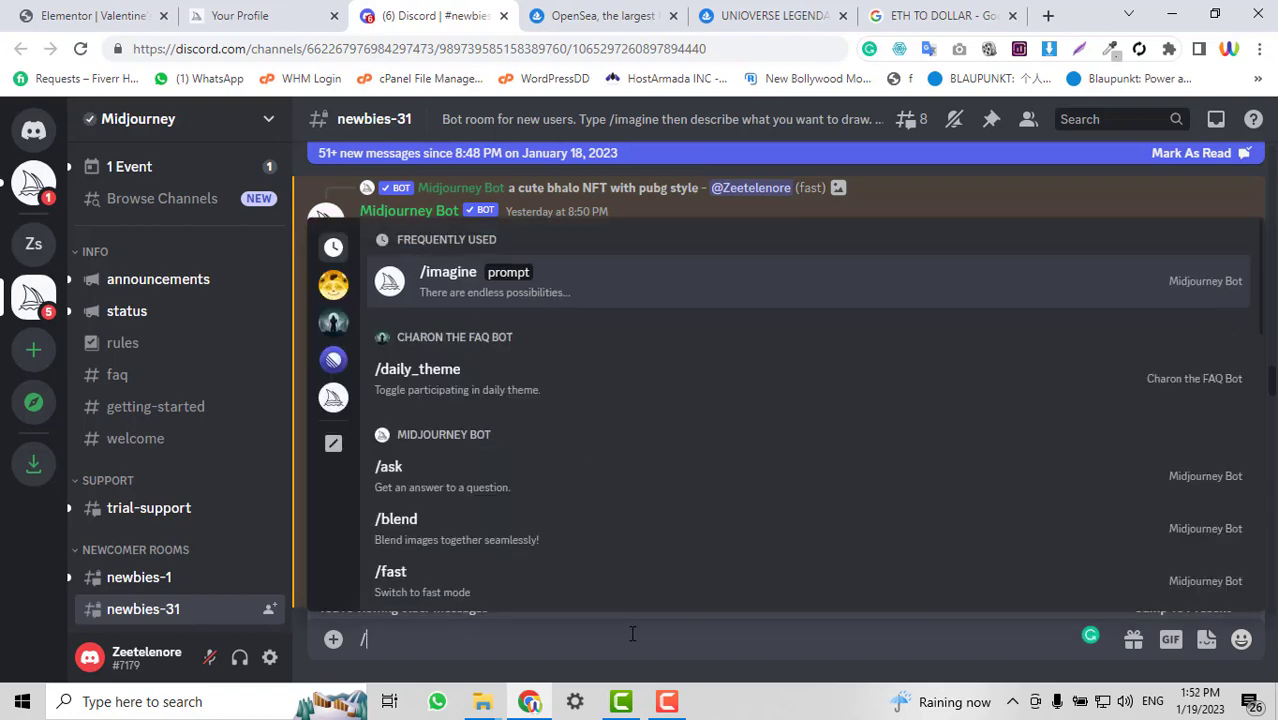
{"action": "type", "text": "imag"}
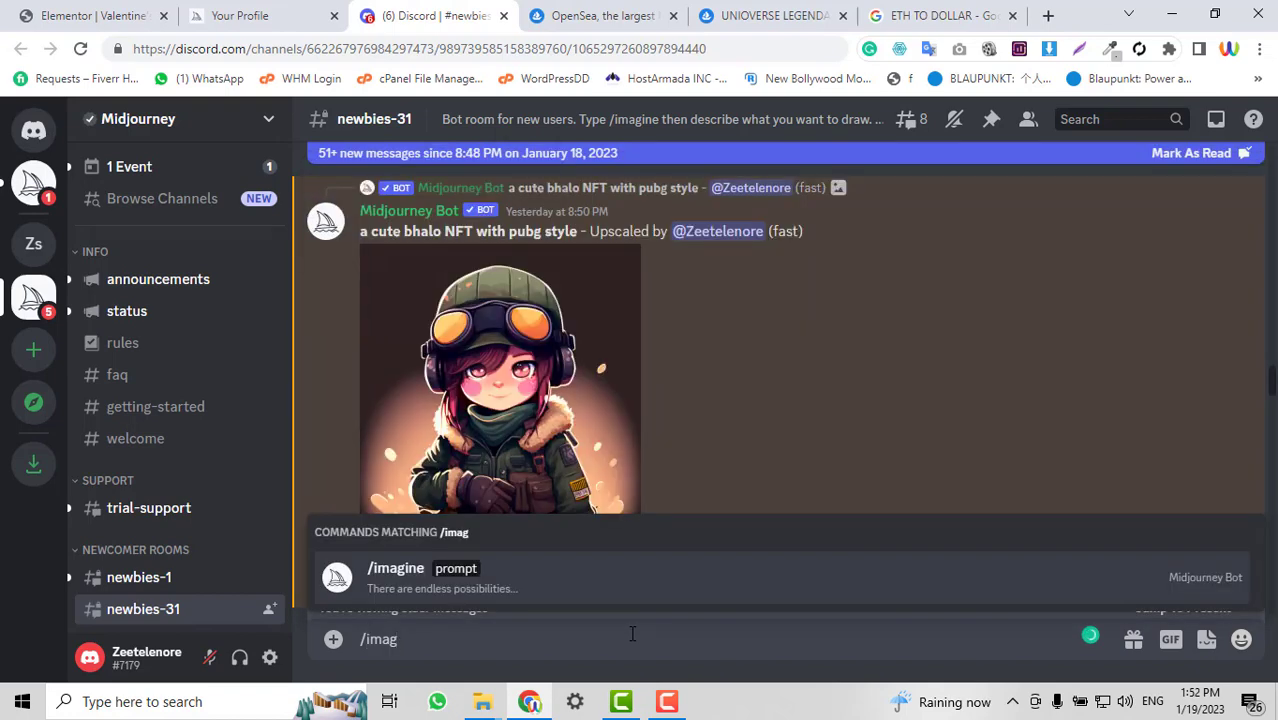
{"action": "left_click", "coordinate": [420, 588]}
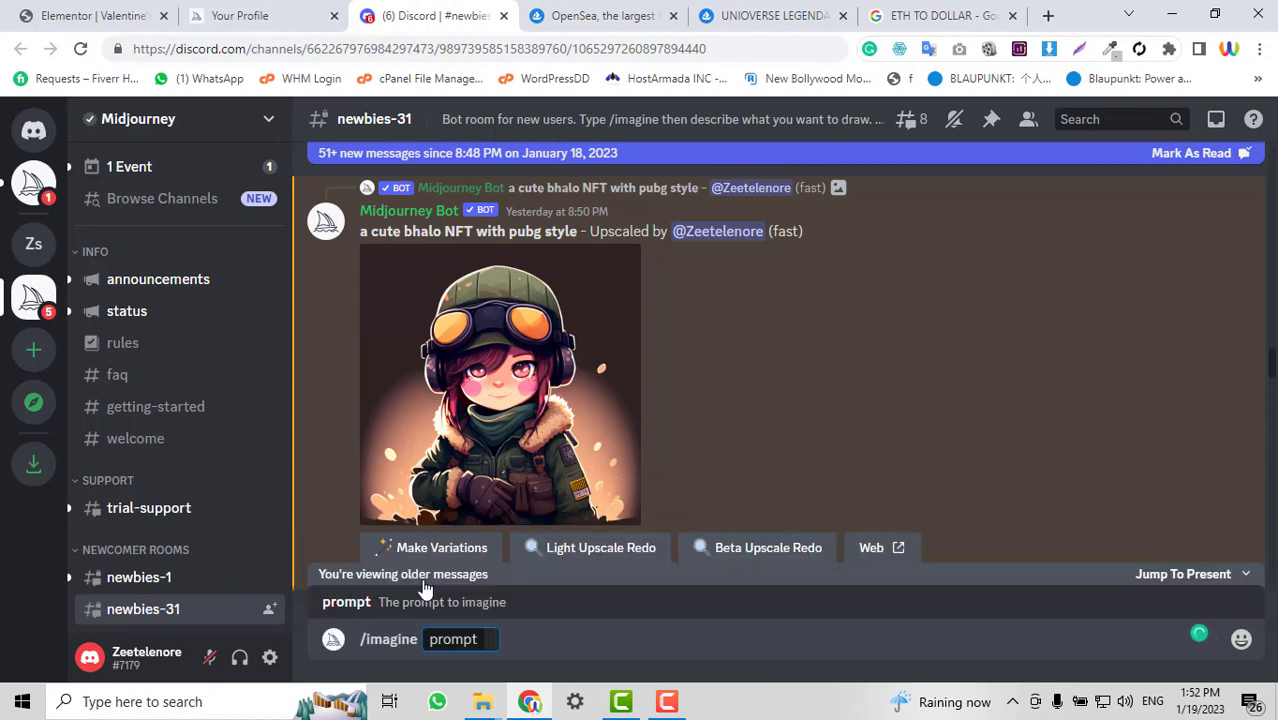
{"action": "type", "text": "create"}
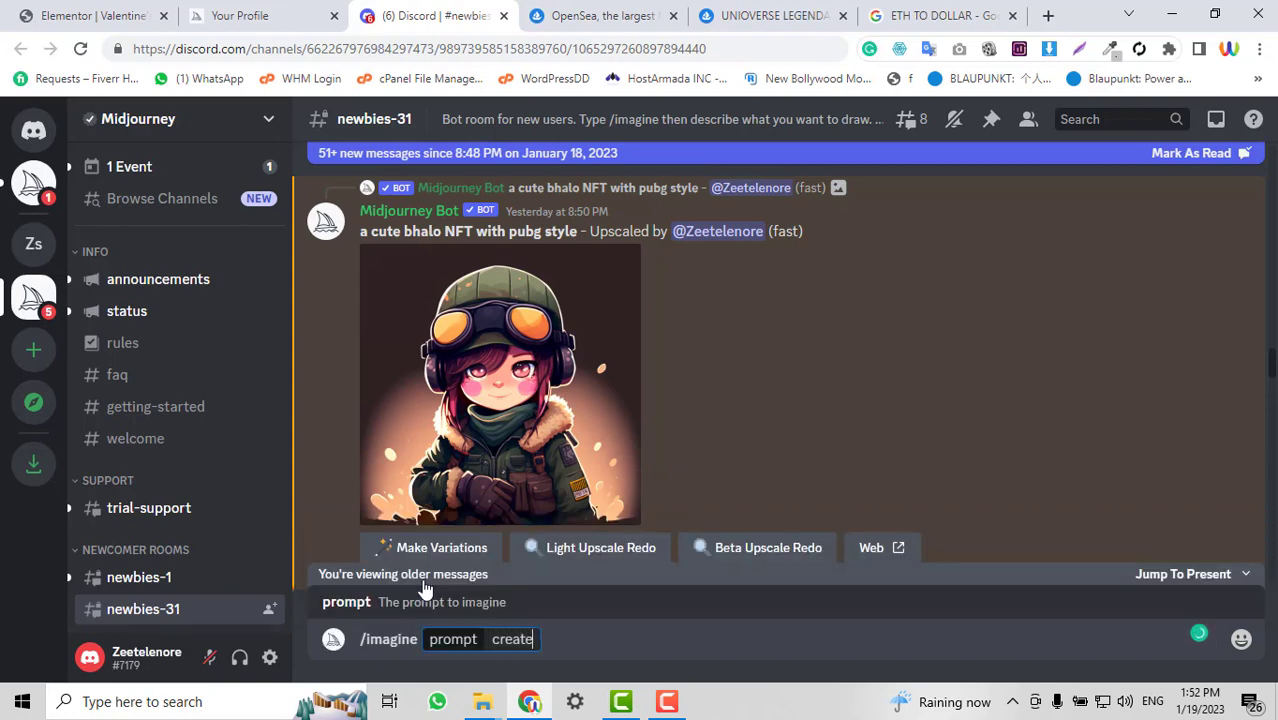
{"action": "type", "text": " an NFT"}
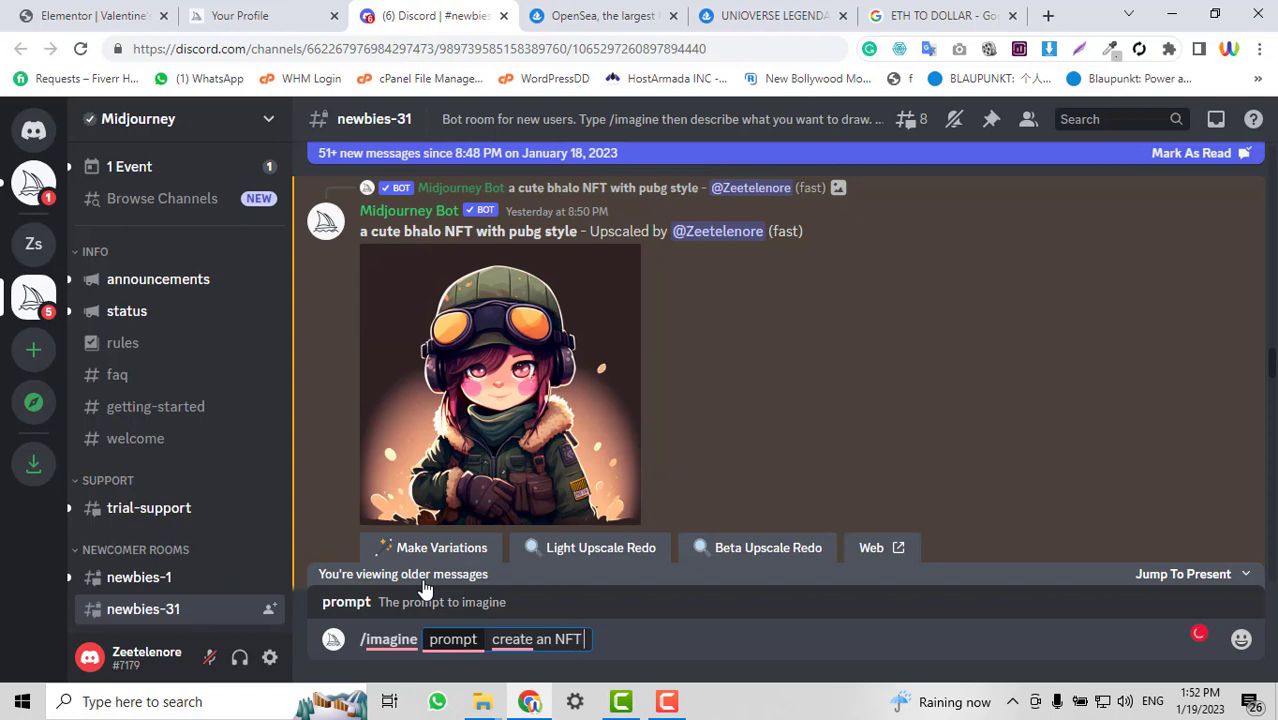
{"action": "type", "text": " related to Monster"}
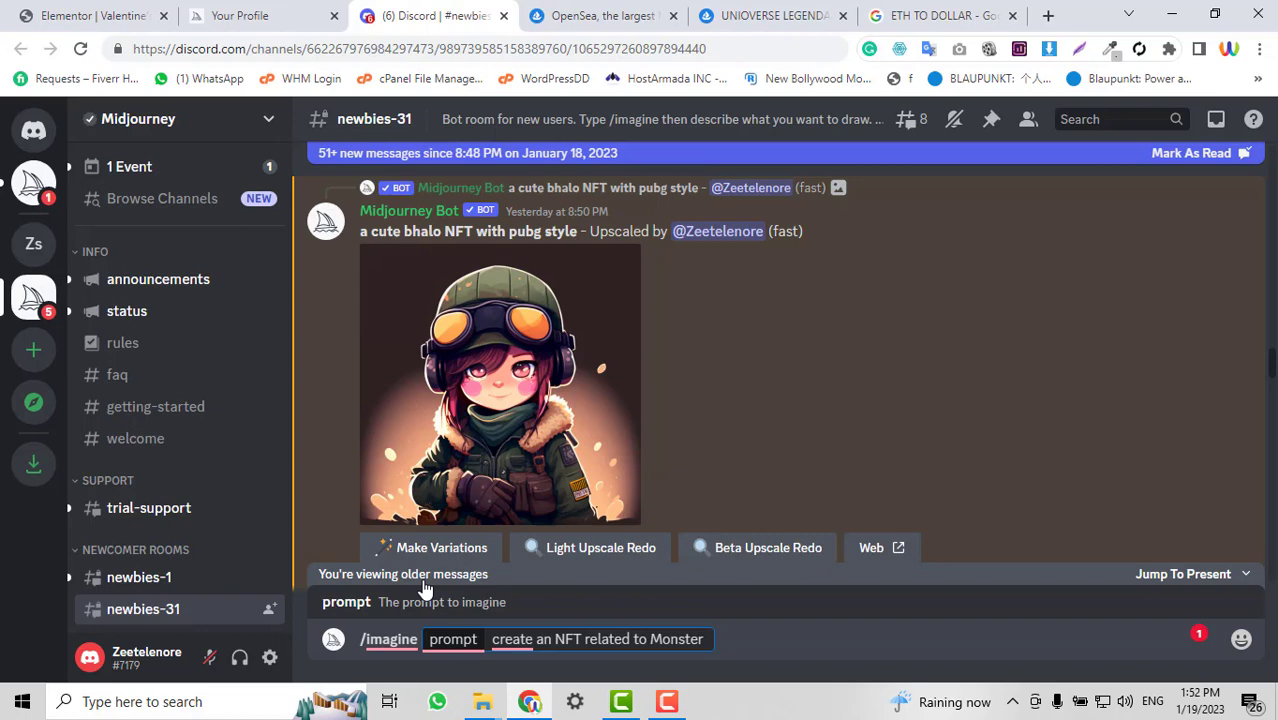
{"action": "key", "text": "Return"}
{"action": "scroll", "coordinate": [428, 584], "scroll_direction": "down", "scroll_amount": 3}
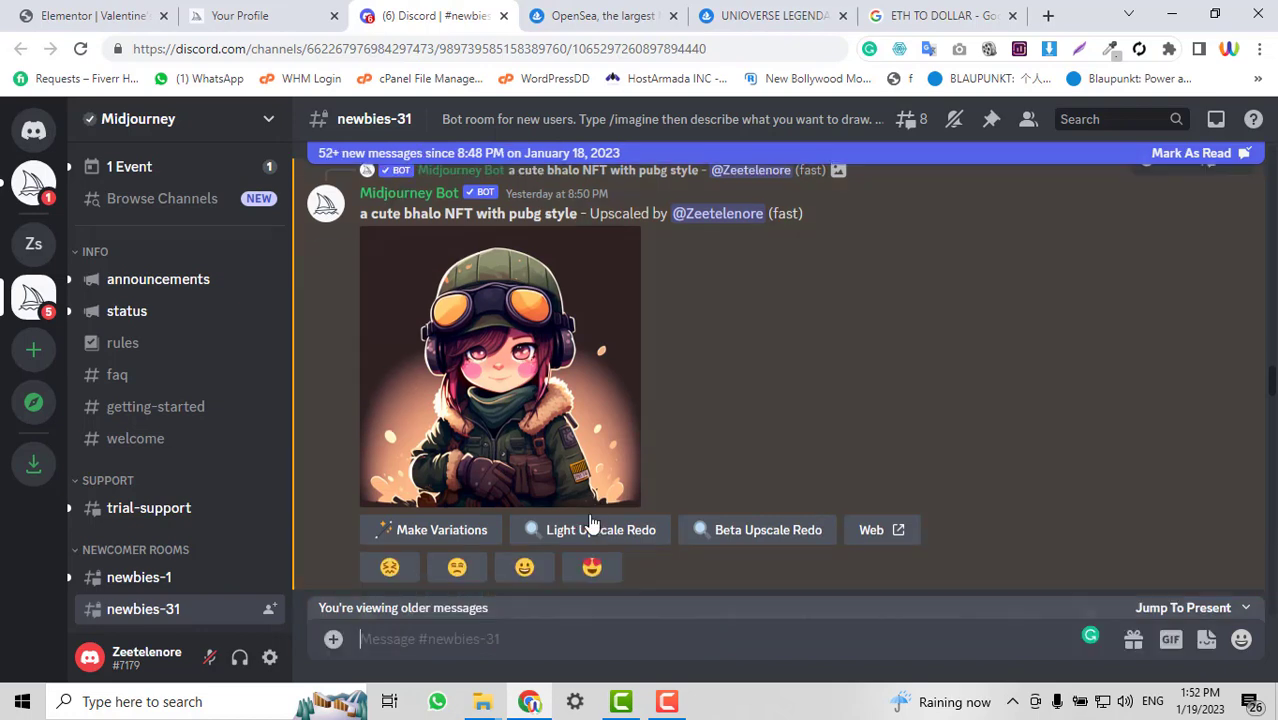
{"action": "scroll", "coordinate": [663, 495], "scroll_direction": "down", "scroll_amount": 8}
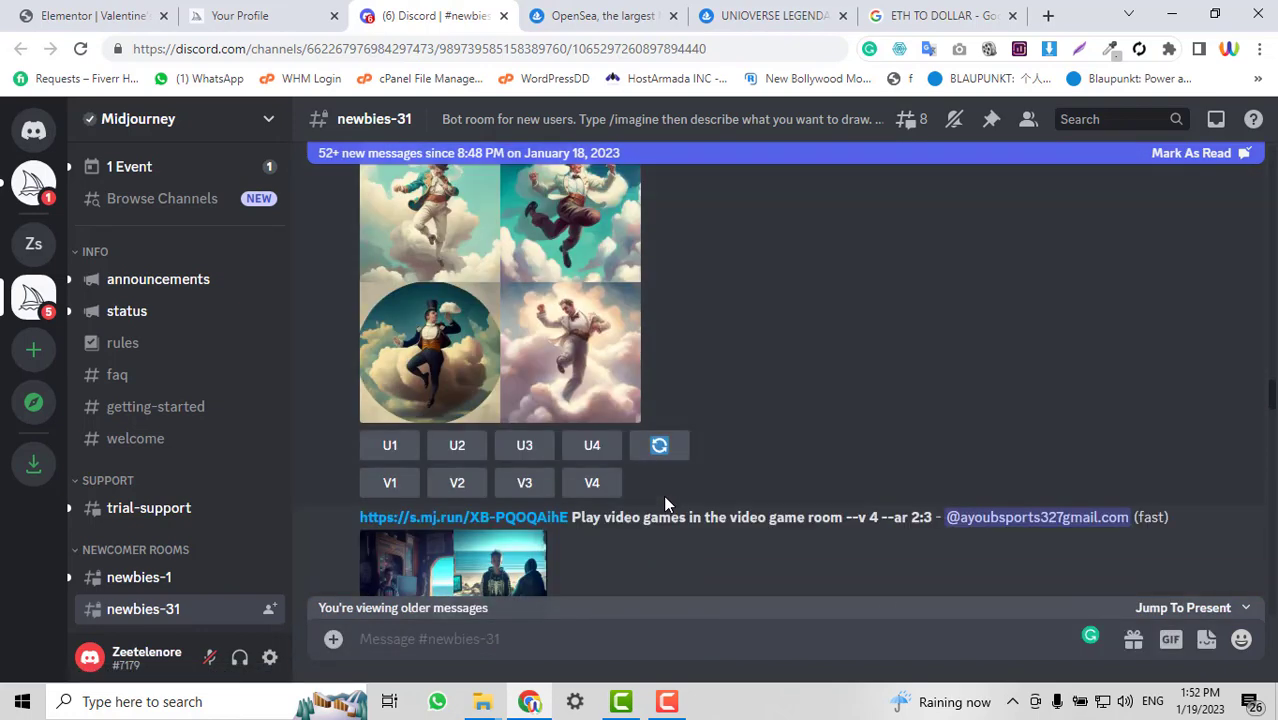
{"action": "scroll", "coordinate": [898, 389], "scroll_direction": "down", "scroll_amount": 10}
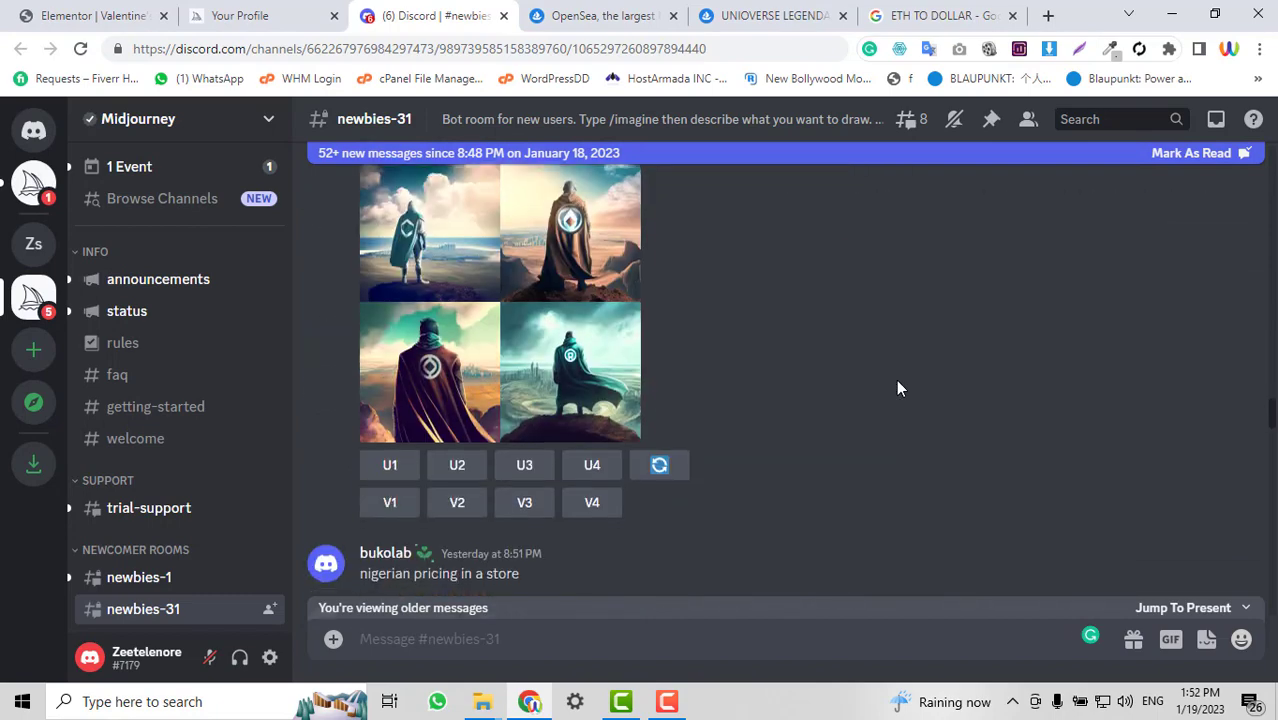
{"action": "scroll", "coordinate": [898, 389], "scroll_direction": "down", "scroll_amount": 10}
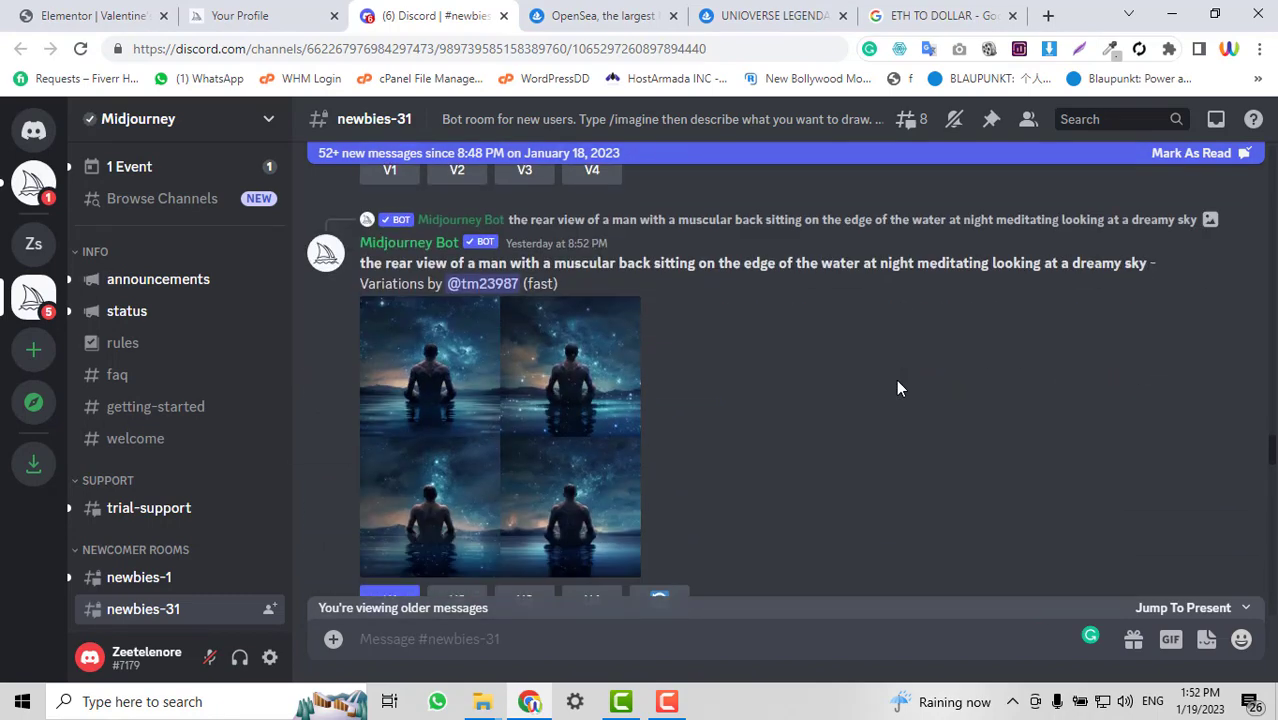
{"action": "scroll", "coordinate": [898, 389], "scroll_direction": "down", "scroll_amount": 10}
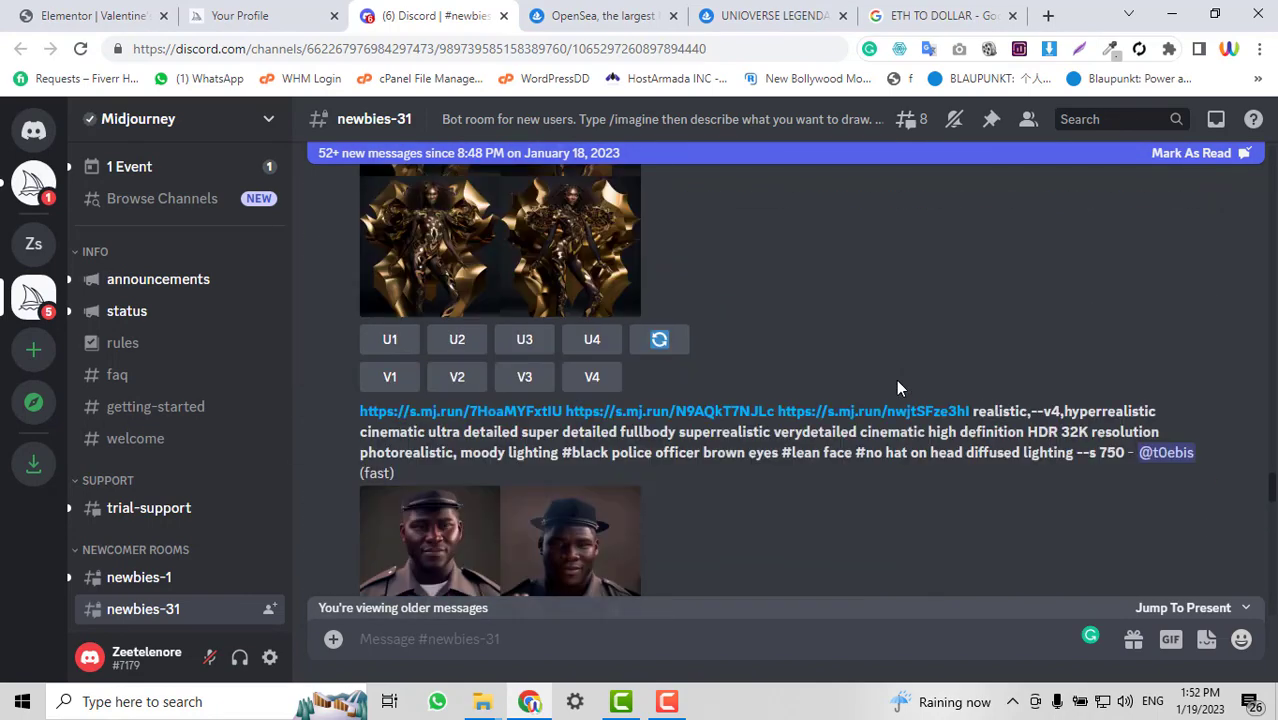
{"action": "scroll", "coordinate": [896, 388], "scroll_direction": "down", "scroll_amount": 10}
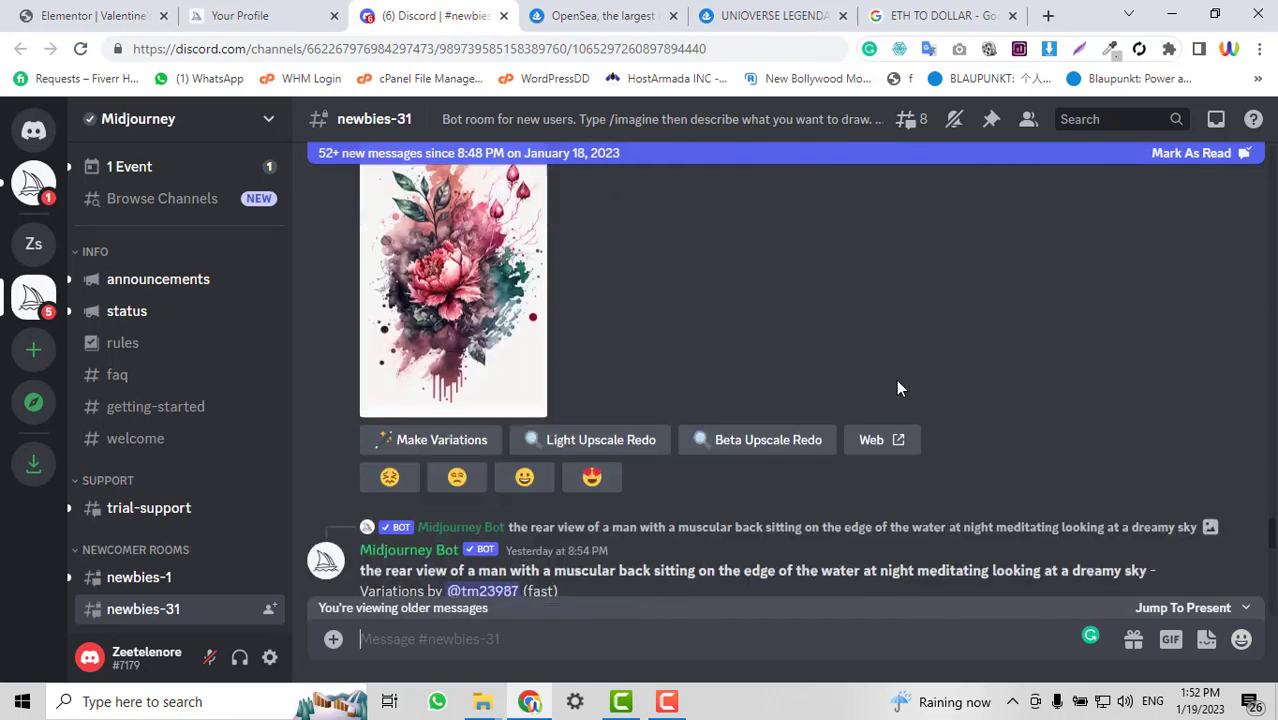
{"action": "scroll", "coordinate": [896, 388], "scroll_direction": "down", "scroll_amount": 3}
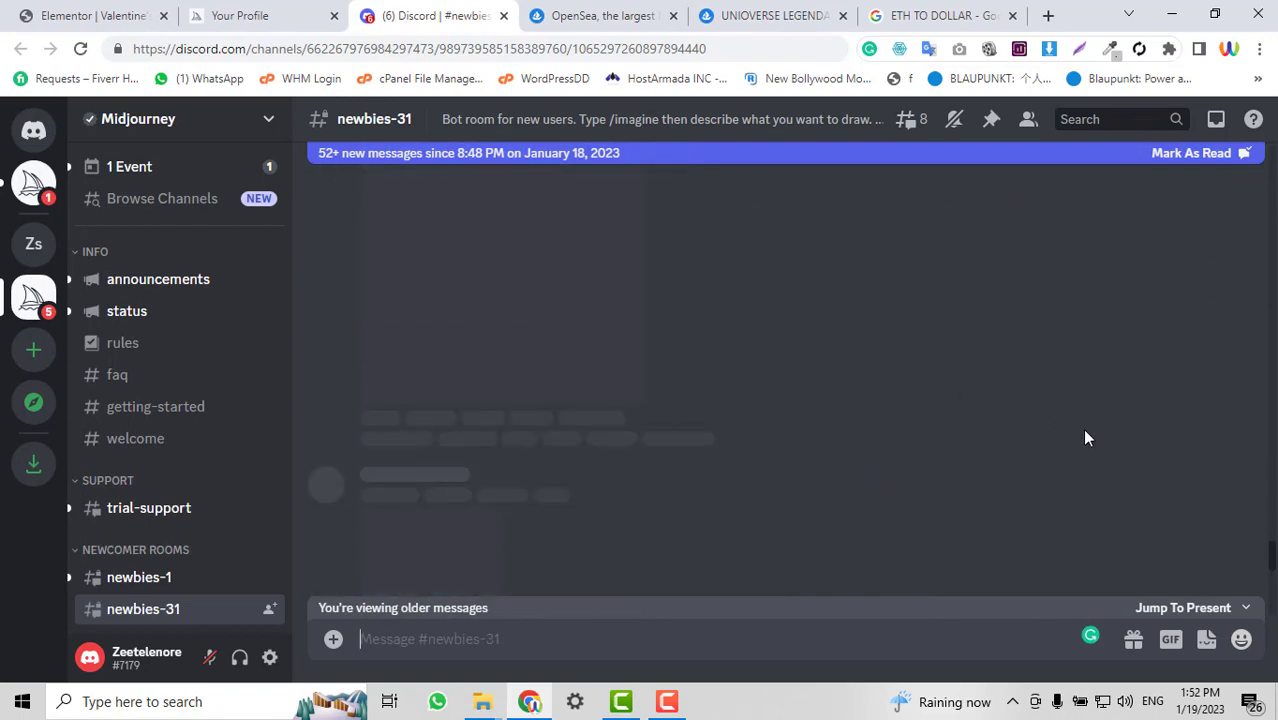
{"action": "scroll", "coordinate": [972, 519], "scroll_direction": "down", "scroll_amount": 1}
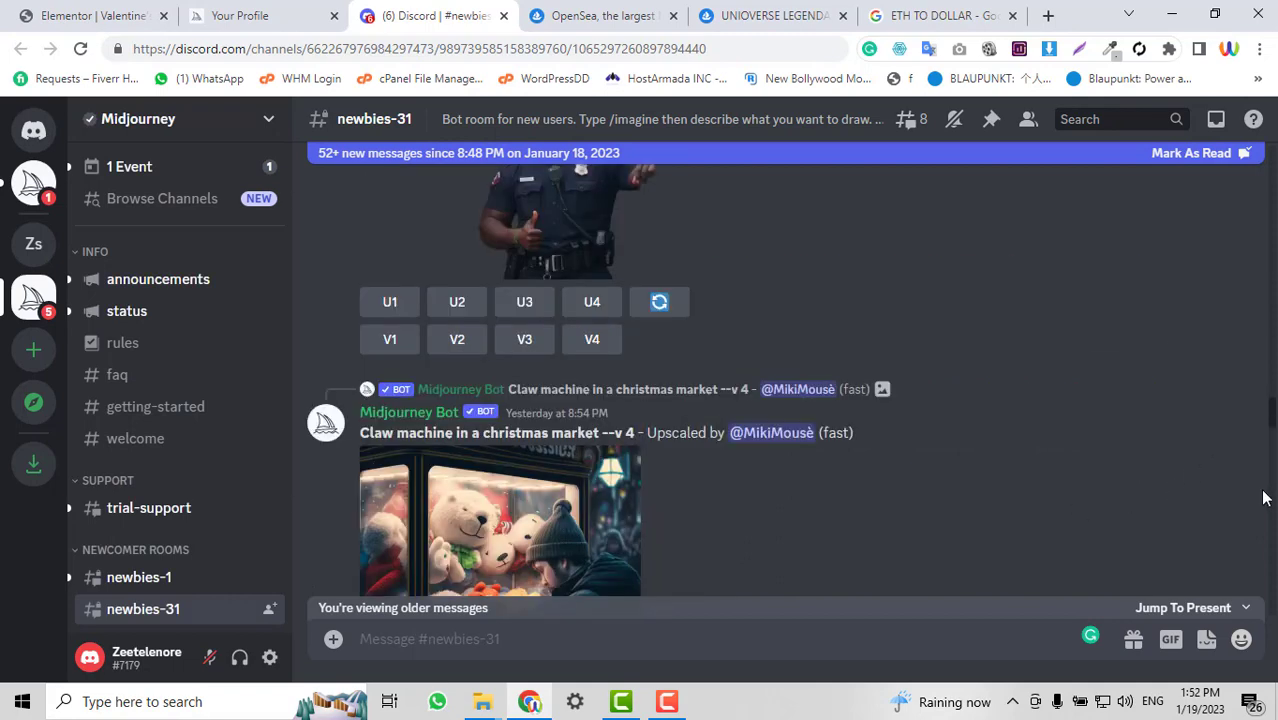
{"action": "scroll", "coordinate": [1263, 498], "scroll_direction": "down", "scroll_amount": 5}
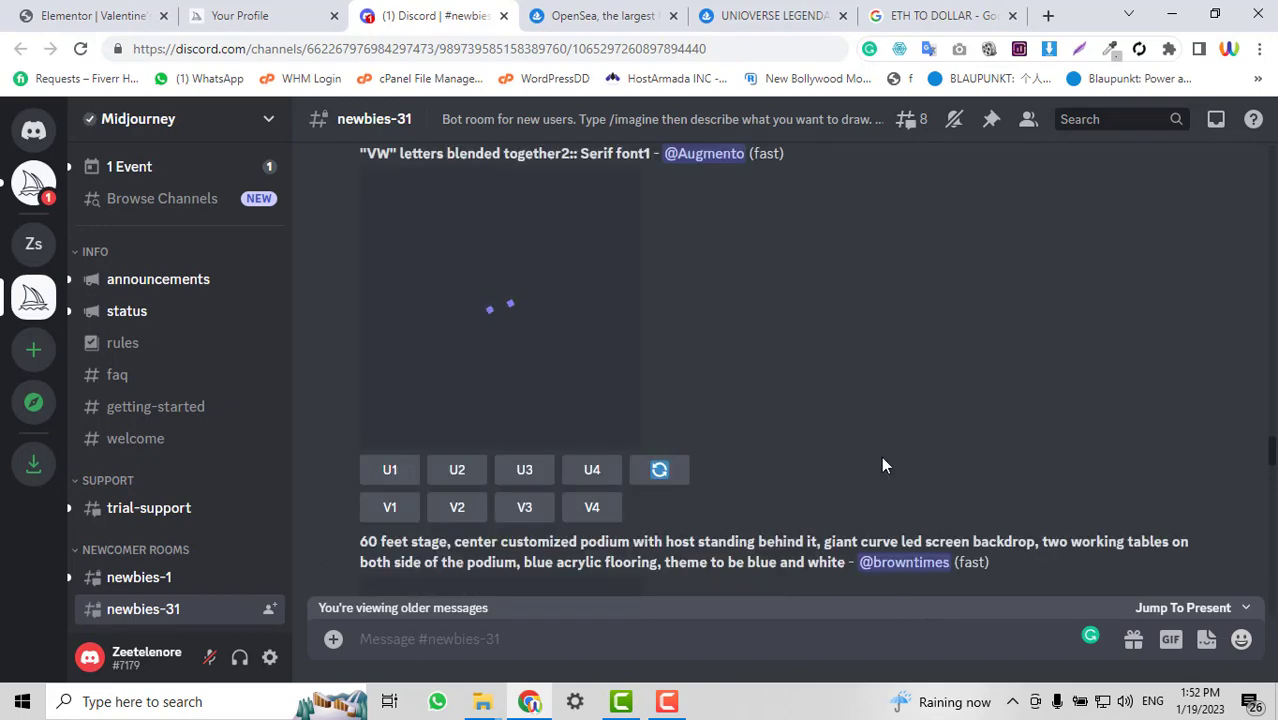
{"action": "left_click", "coordinate": [770, 15]}
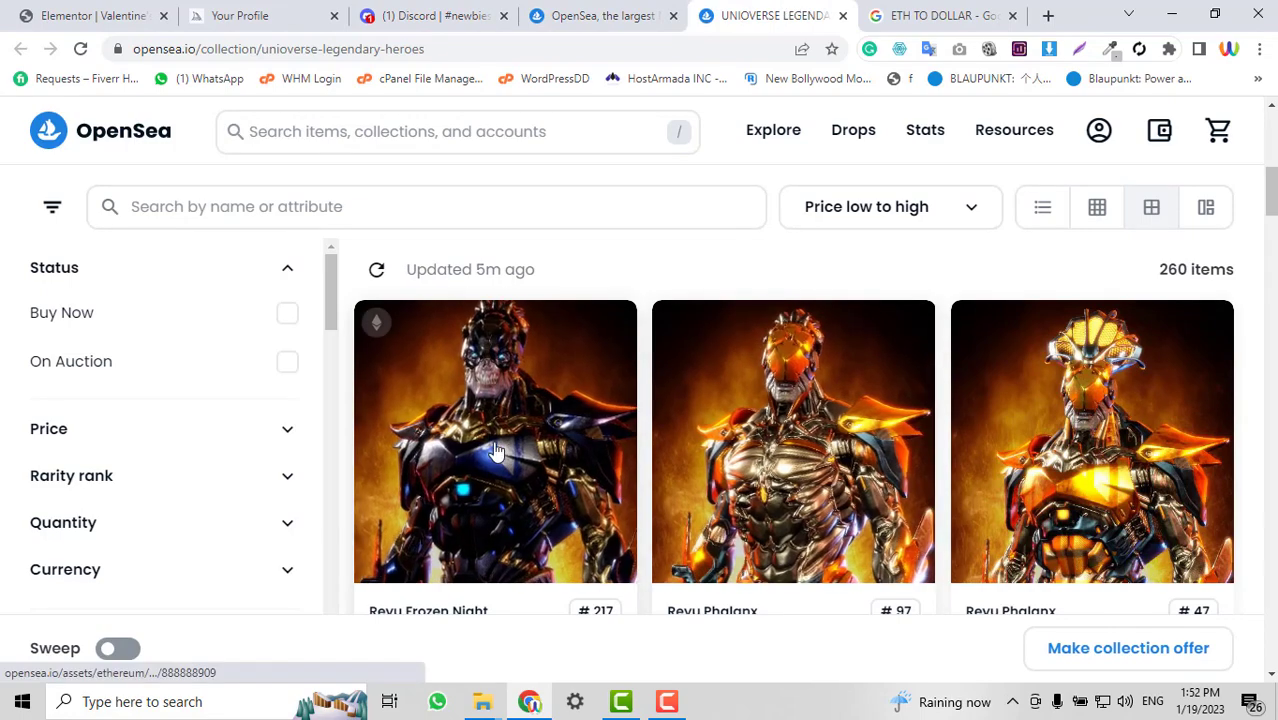
{"action": "scroll", "coordinate": [357, 425], "scroll_direction": "up", "scroll_amount": 1}
{"action": "left_click", "coordinate": [550, 14]}
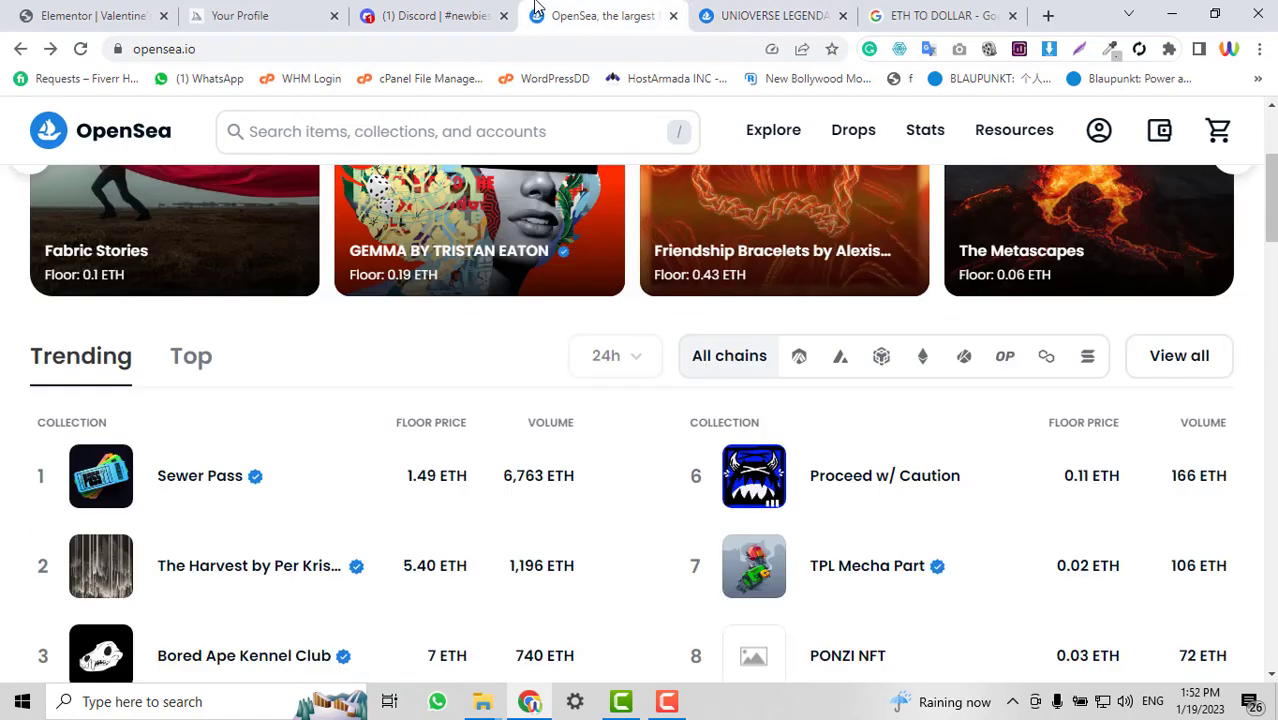
{"action": "left_click", "coordinate": [731, 12]}
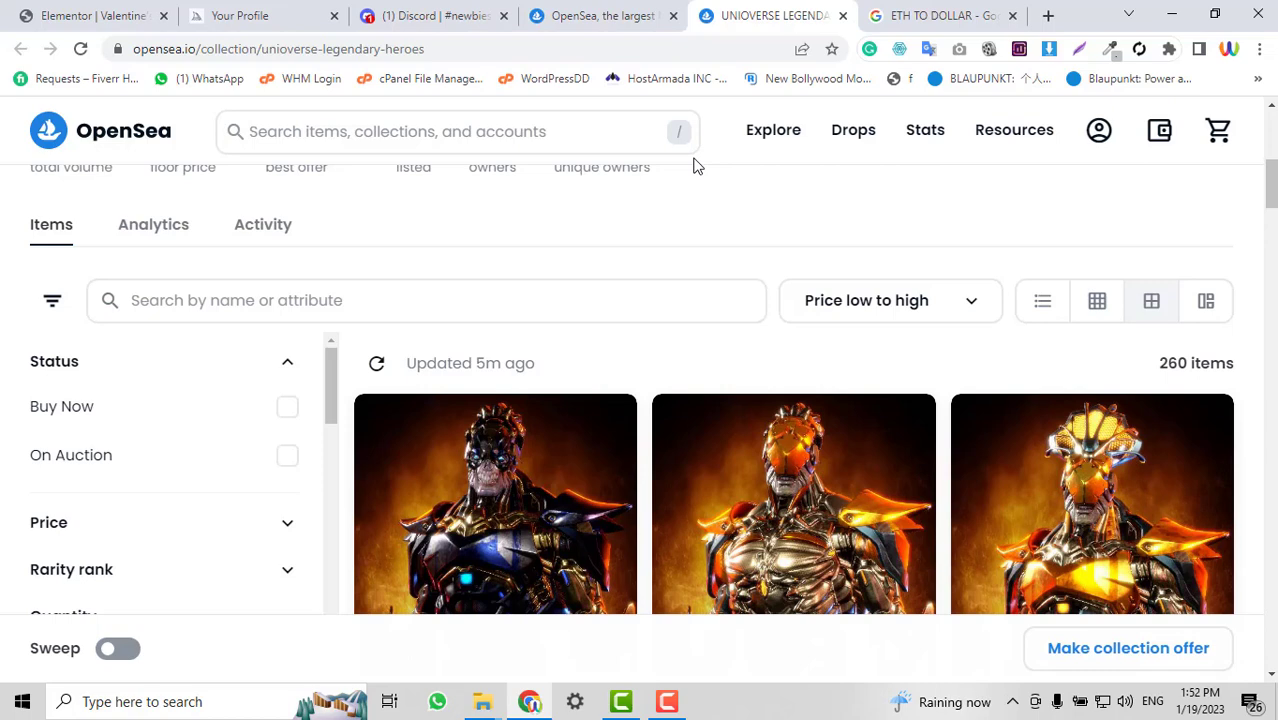
{"action": "left_click", "coordinate": [440, 14]}
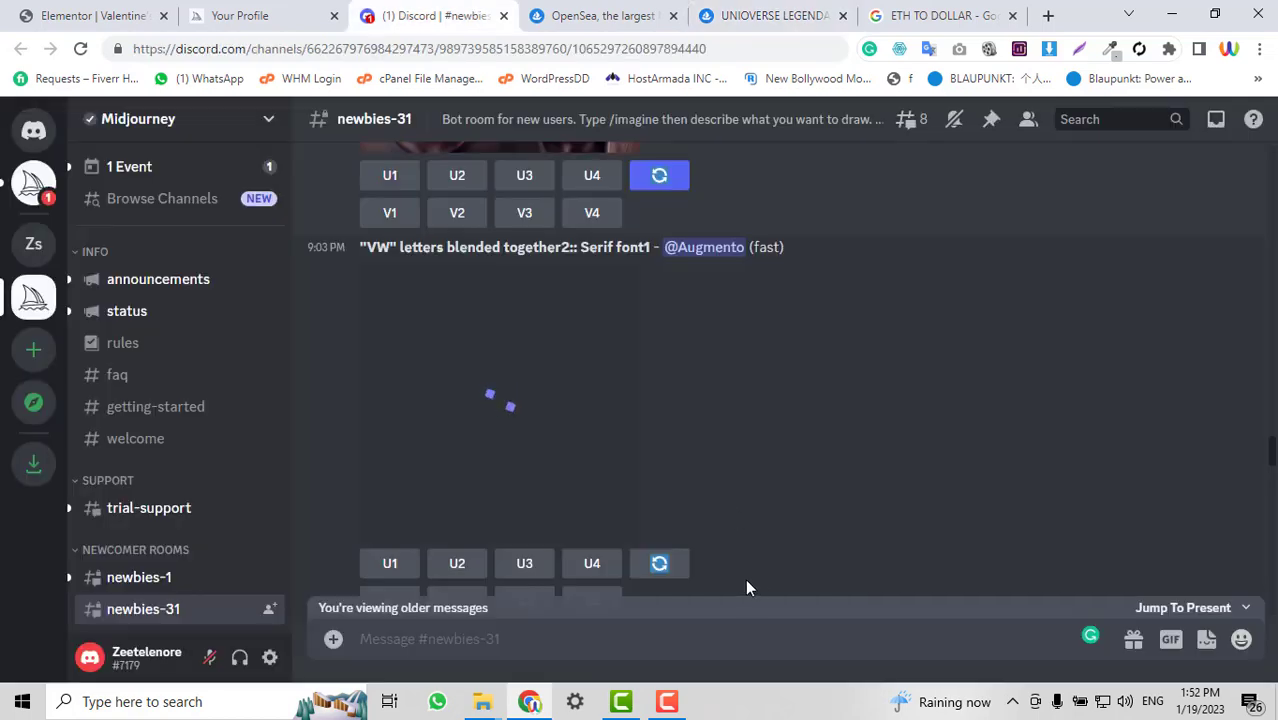
{"action": "scroll", "coordinate": [745, 578], "scroll_direction": "down", "scroll_amount": 3}
{"action": "scroll", "coordinate": [744, 587], "scroll_direction": "down", "scroll_amount": 5}
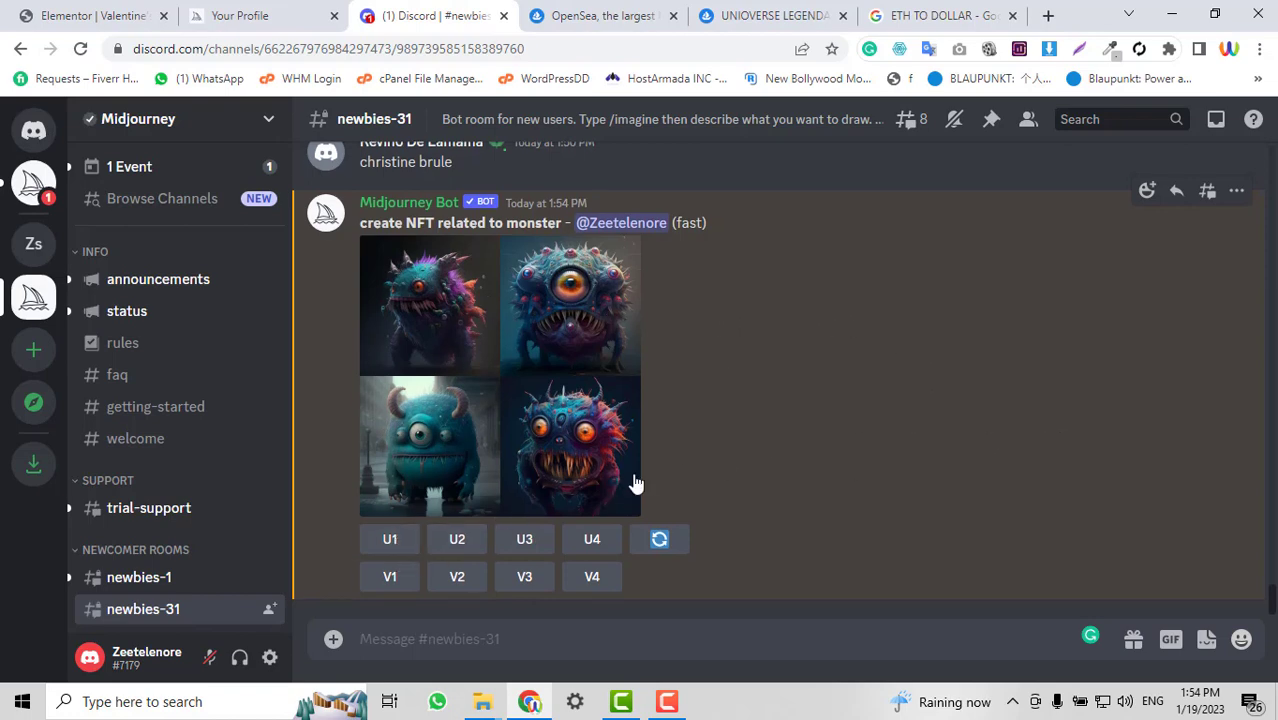
{"action": "scroll", "coordinate": [633, 485], "scroll_direction": "up", "scroll_amount": 1}
{"action": "scroll", "coordinate": [533, 434], "scroll_direction": "down", "scroll_amount": 1}
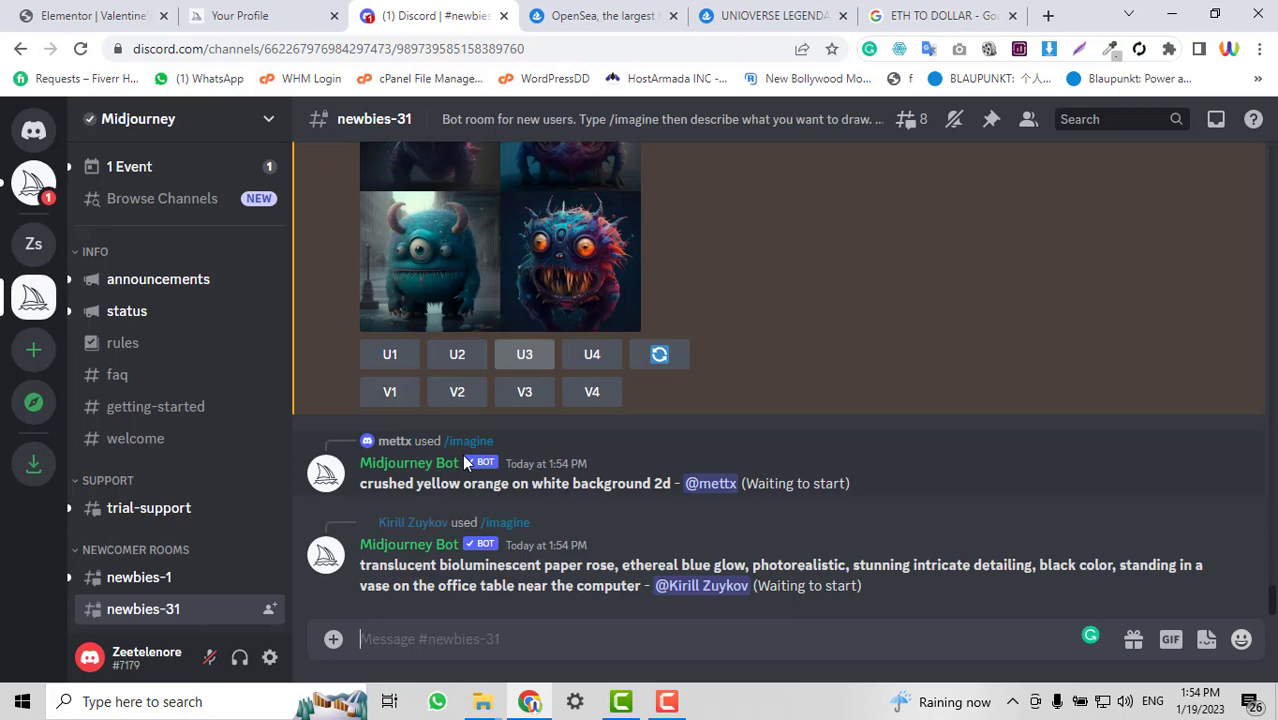
- Request the U2 upscale of the one-eyed spiky monster, retrying after 'This interaction failed'
{"action": "left_click", "coordinate": [455, 358]}
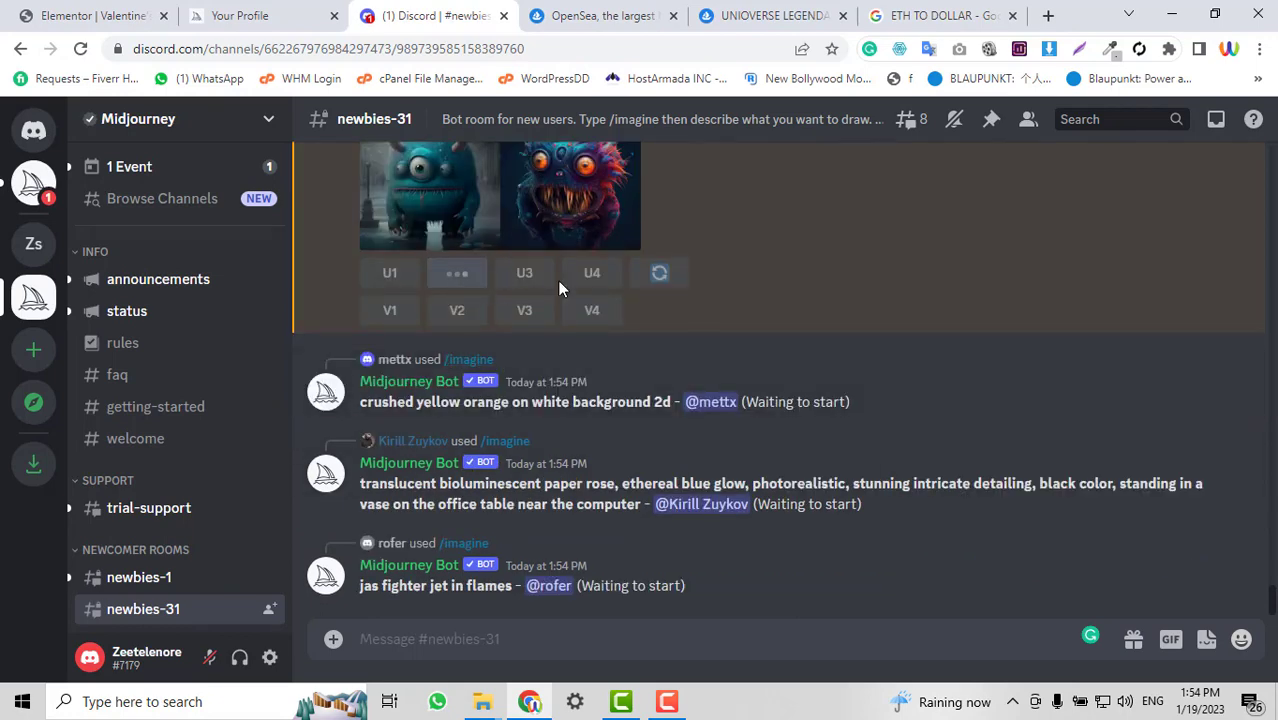
{"action": "scroll", "coordinate": [540, 278], "scroll_direction": "up", "scroll_amount": 1}
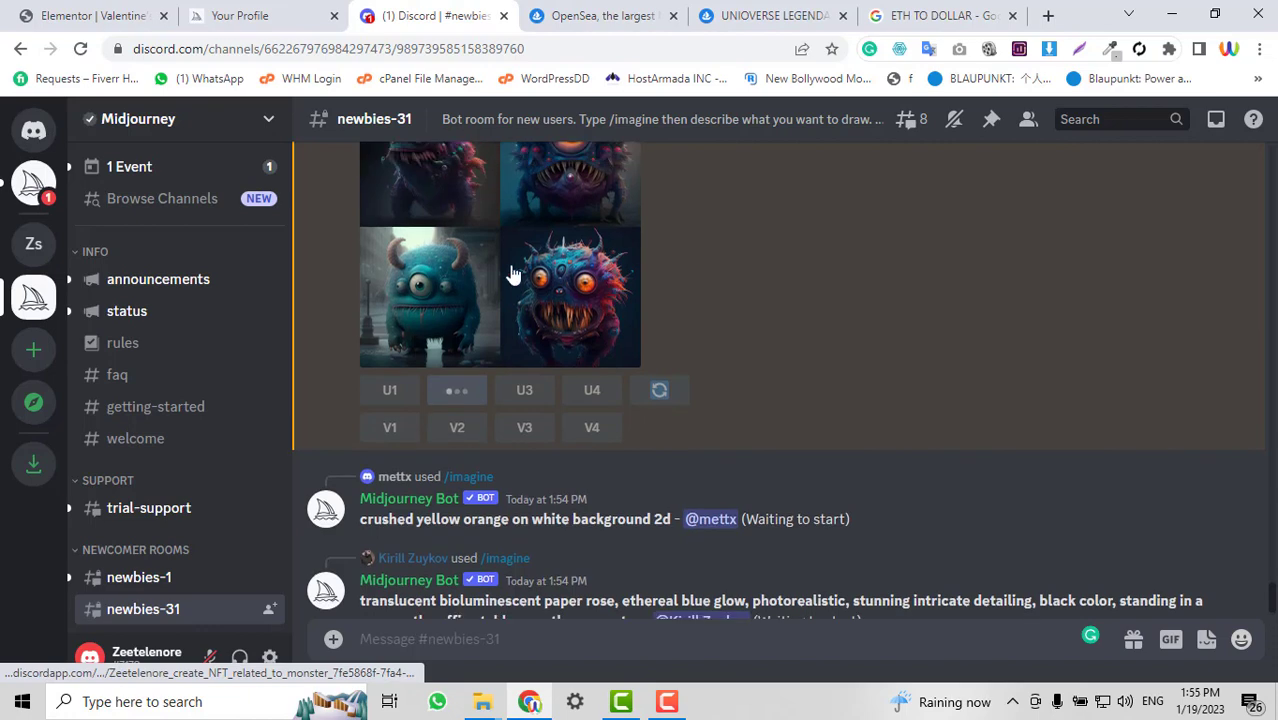
{"action": "scroll", "coordinate": [643, 300], "scroll_direction": "up", "scroll_amount": 1}
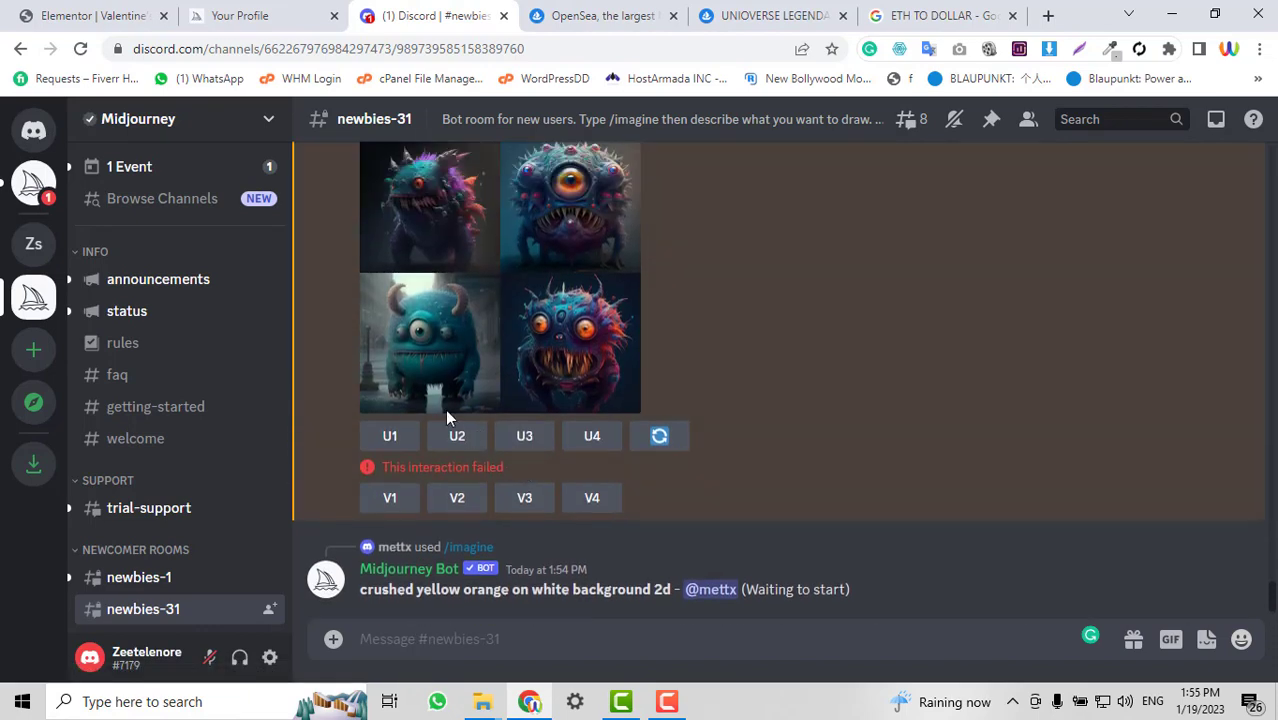
{"action": "left_click", "coordinate": [457, 437]}
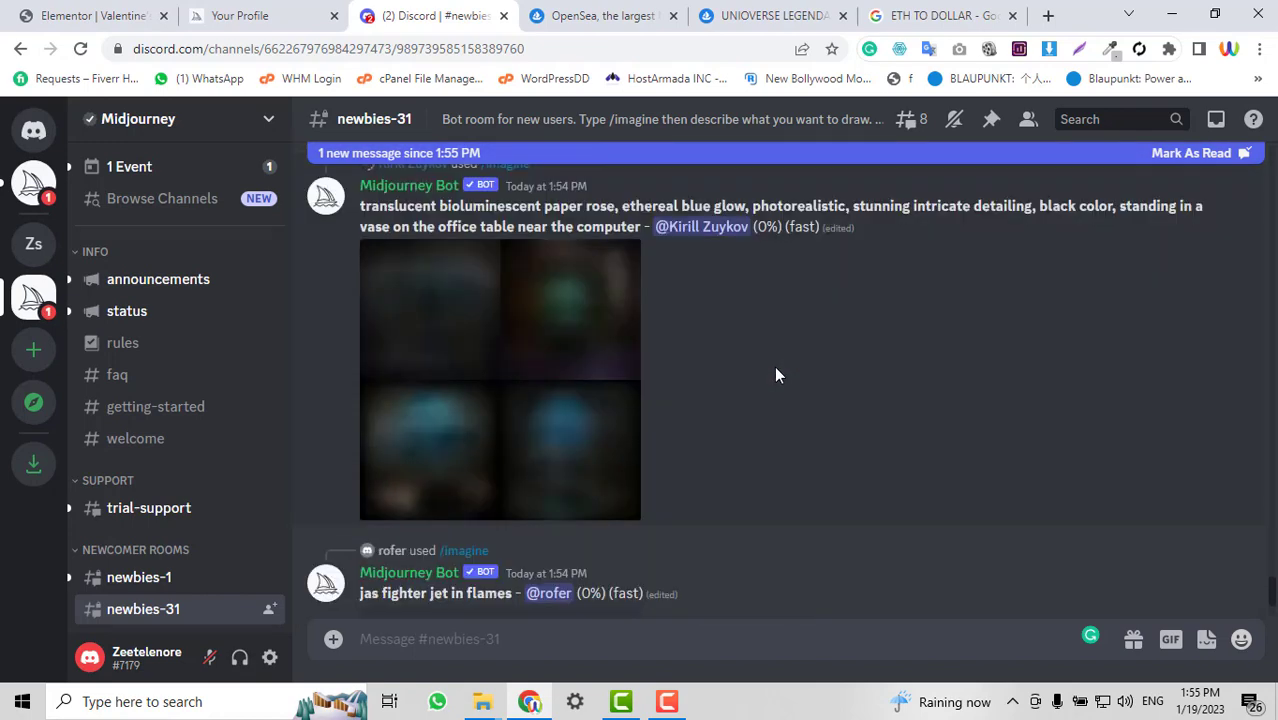
{"action": "scroll", "coordinate": [778, 375], "scroll_direction": "up", "scroll_amount": 3}
{"action": "scroll", "coordinate": [776, 375], "scroll_direction": "up", "scroll_amount": 5}
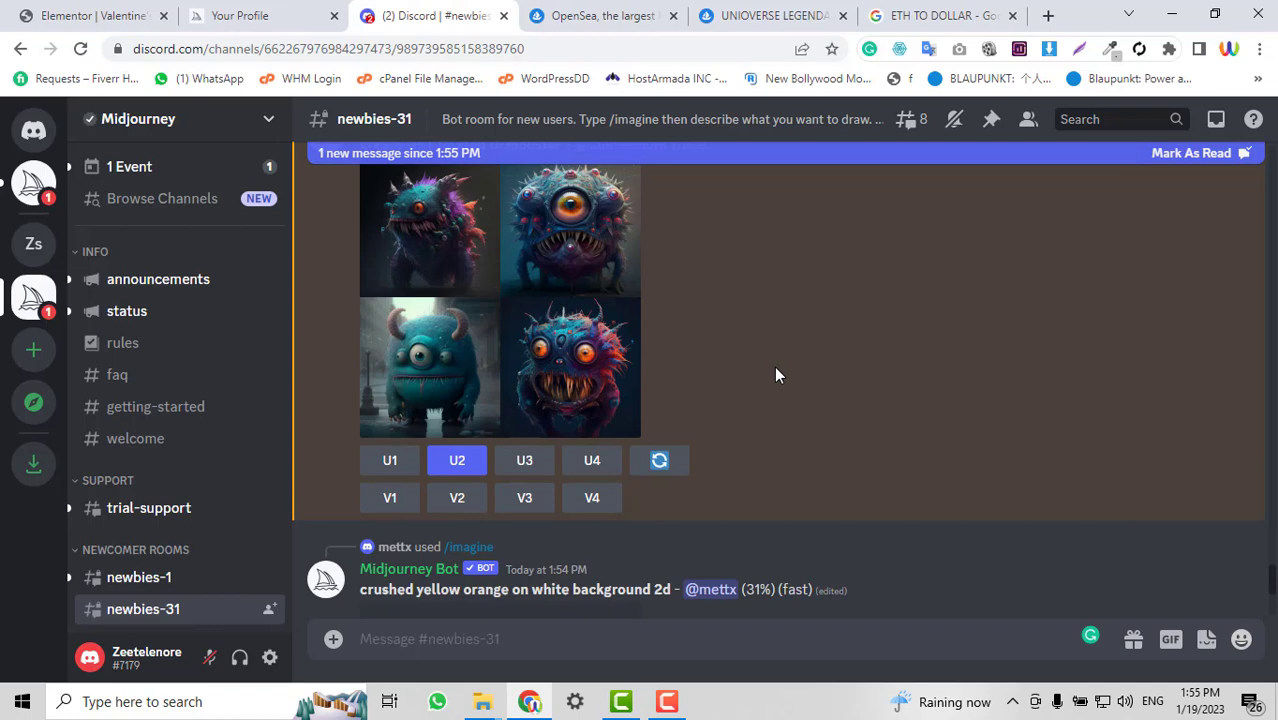
{"action": "scroll", "coordinate": [778, 375], "scroll_direction": "down", "scroll_amount": 10}
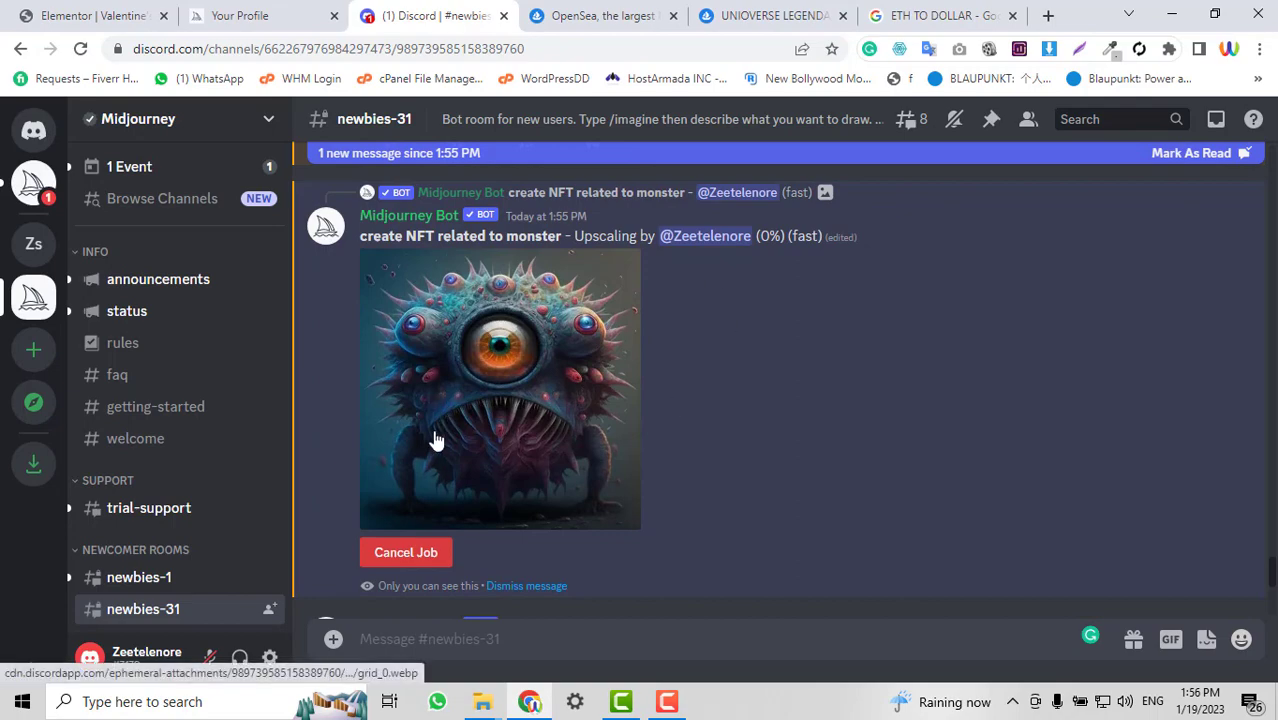
{"action": "scroll", "coordinate": [496, 368], "scroll_direction": "up", "scroll_amount": 3}
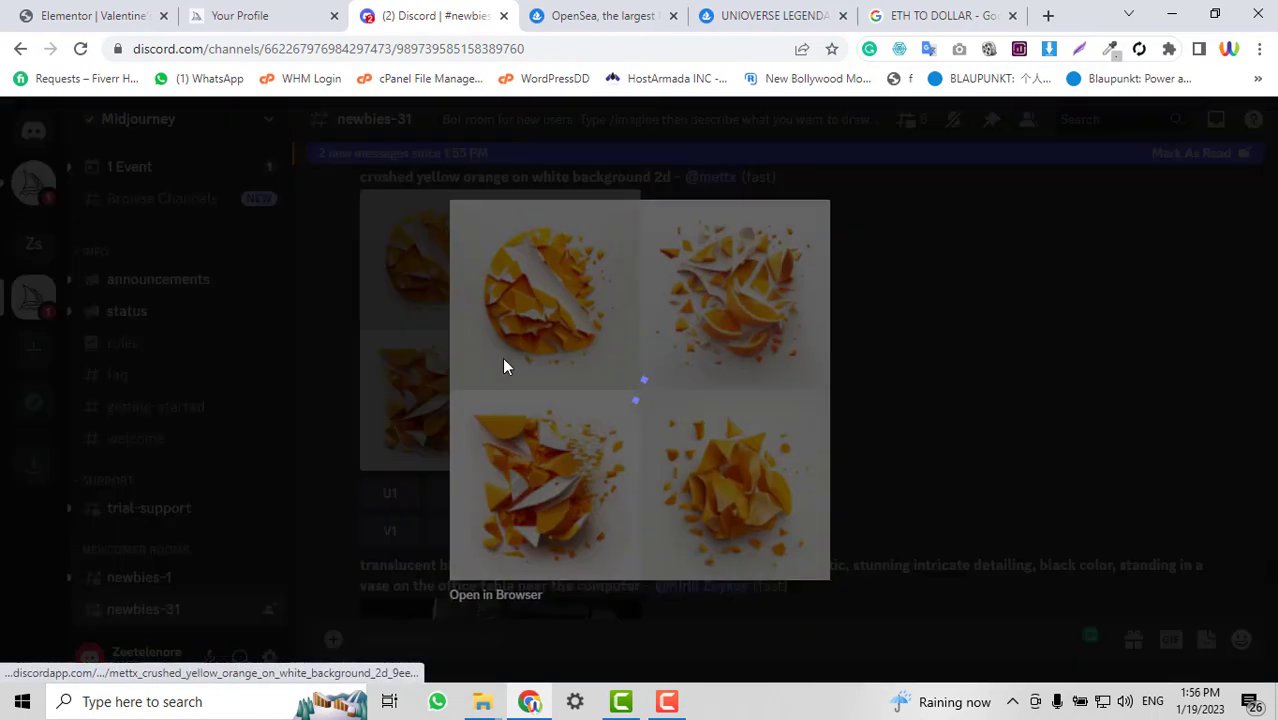
- Close the enlarged orange preview and wait for the upscale to finish
{"action": "left_click", "coordinate": [975, 372]}
{"action": "scroll", "coordinate": [976, 377], "scroll_direction": "up", "scroll_amount": 3}
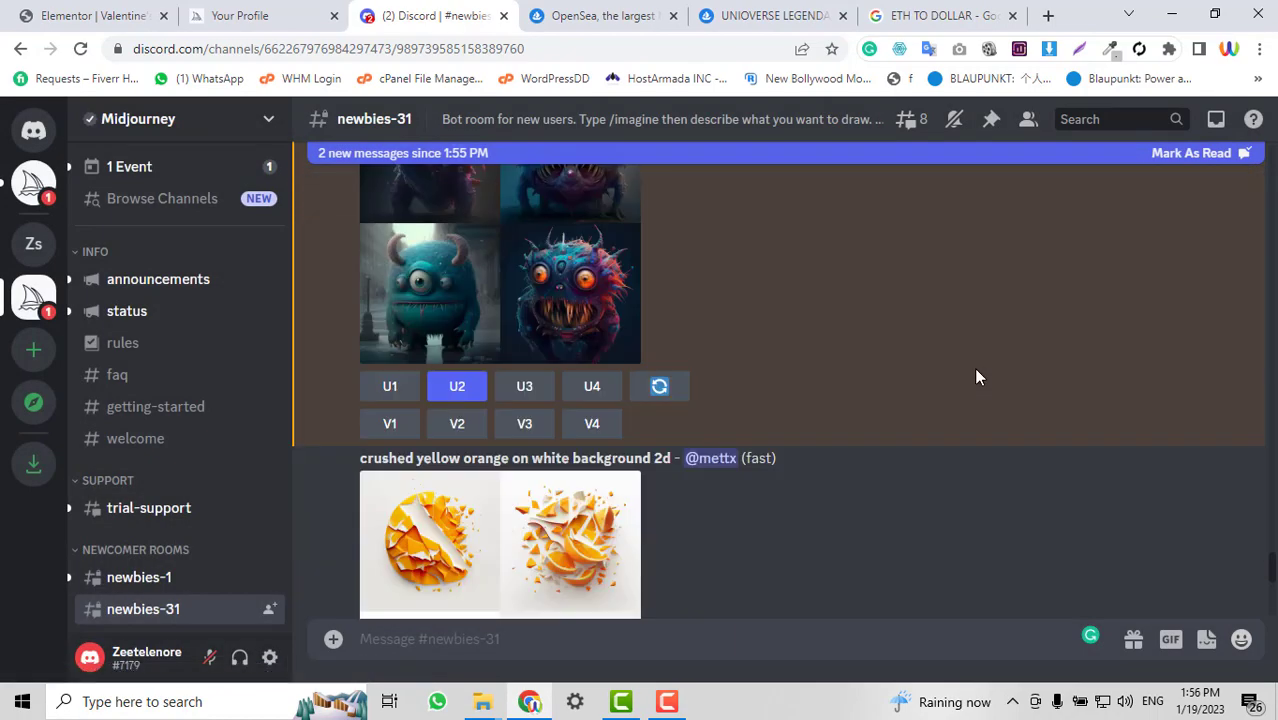
{"action": "scroll", "coordinate": [977, 377], "scroll_direction": "down", "scroll_amount": 10}
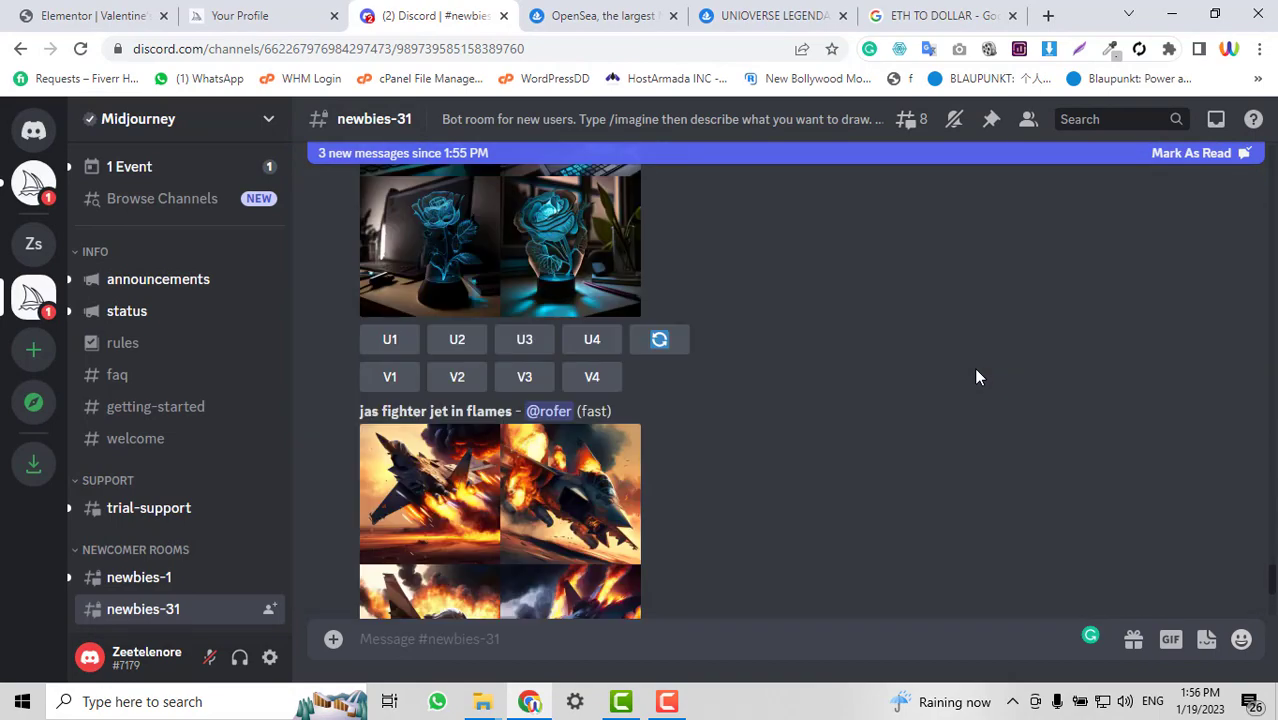
{"action": "scroll", "coordinate": [977, 377], "scroll_direction": "up", "scroll_amount": 10}
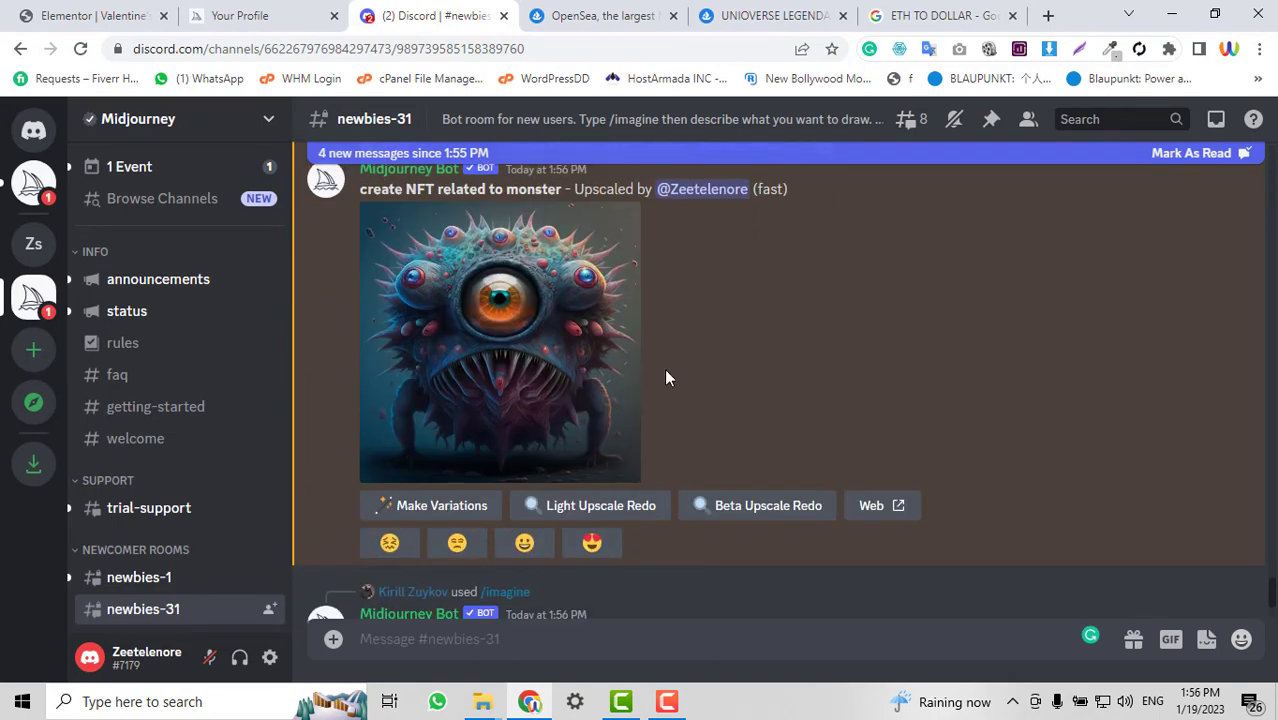
- Open the upscaled one-eyed monster in a Chrome tab, zoom to full size, then fit it
{"action": "left_click", "coordinate": [453, 336]}
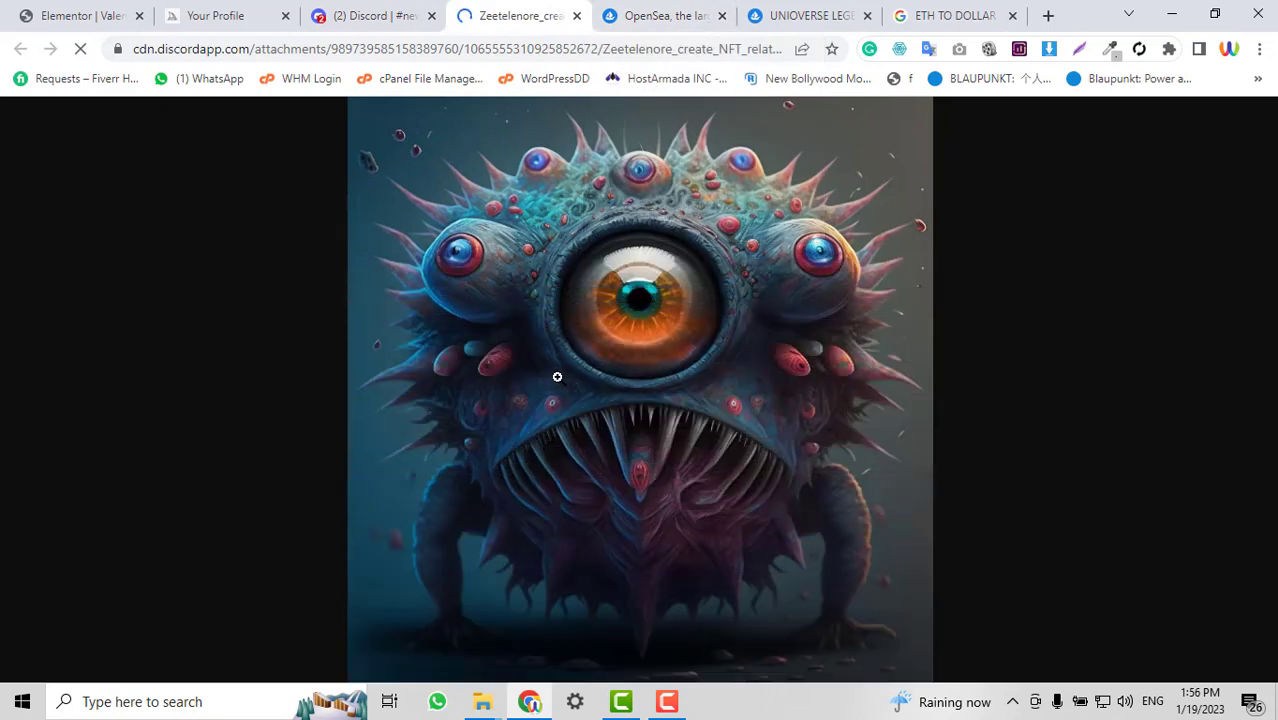
{"action": "left_click", "coordinate": [565, 319]}
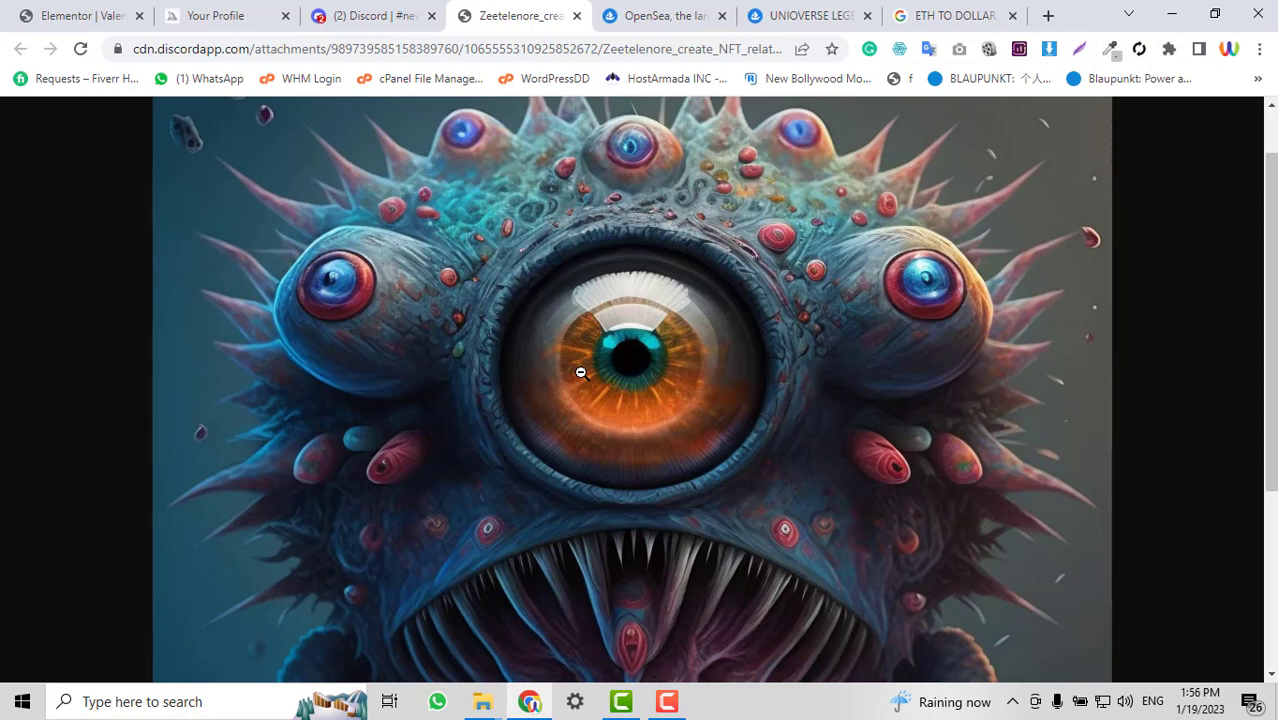
{"action": "scroll", "coordinate": [568, 422], "scroll_direction": "down", "scroll_amount": 3}
{"action": "scroll", "coordinate": [568, 422], "scroll_direction": "up", "scroll_amount": 4}
{"action": "left_click", "coordinate": [507, 272]}
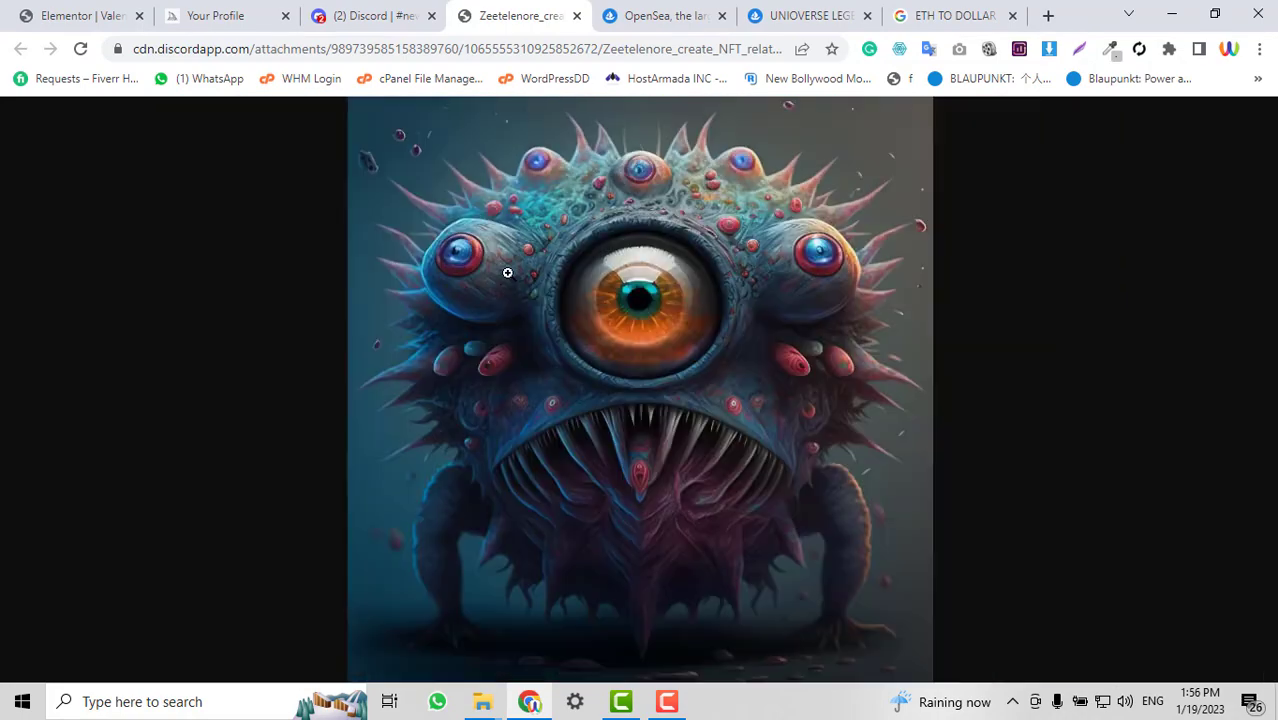
- Save the monster image to Documents as 'nft monster.png'
{"action": "right_click", "coordinate": [614, 271]}
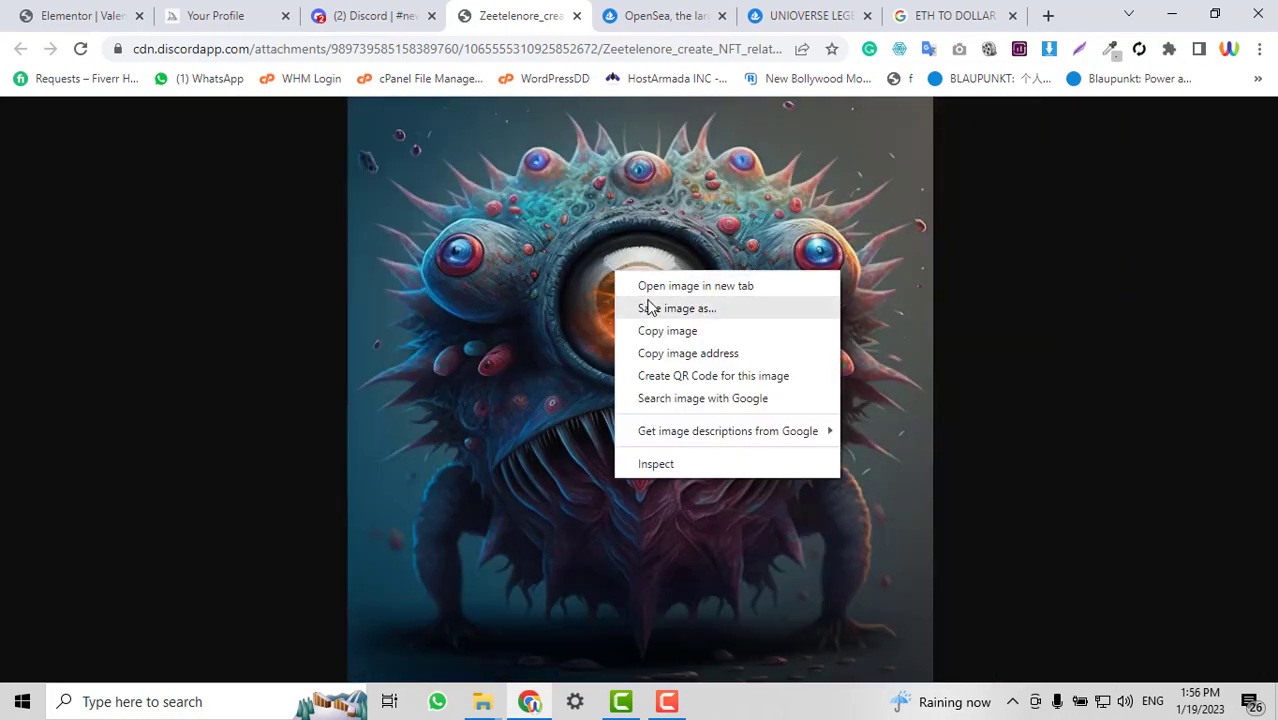
{"action": "left_click", "coordinate": [648, 307]}
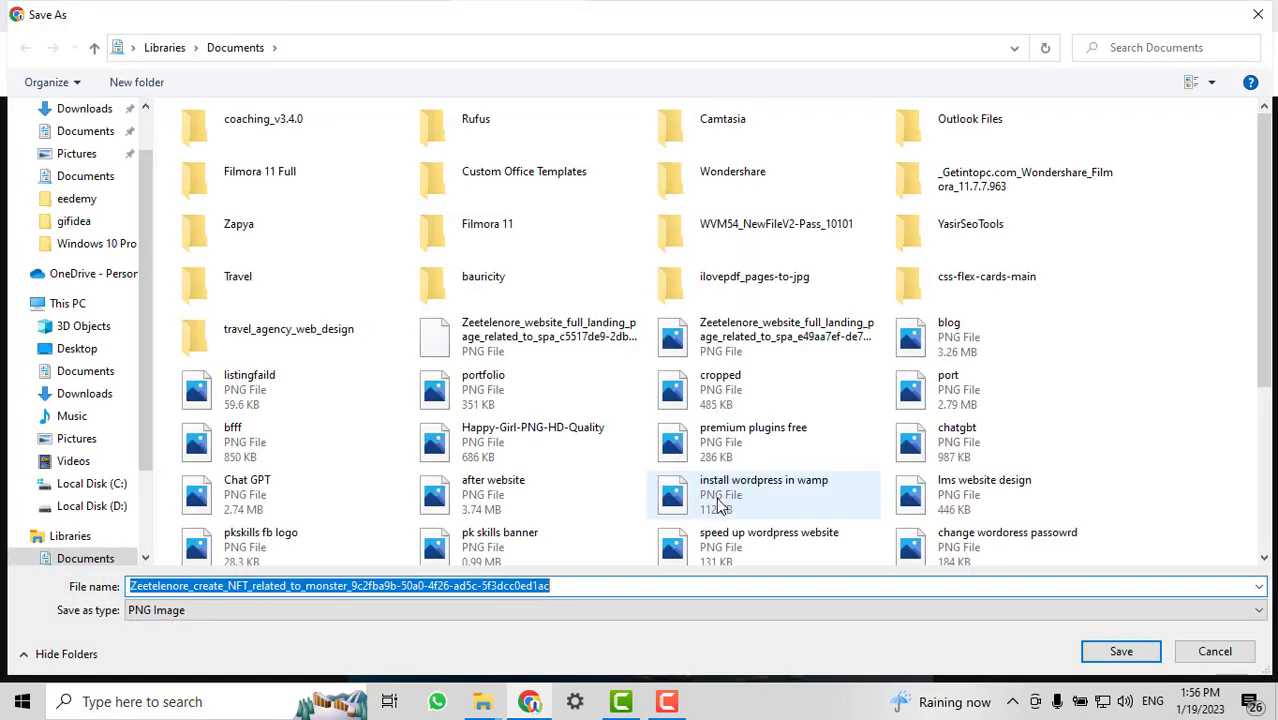
{"action": "type", "text": "nf"}
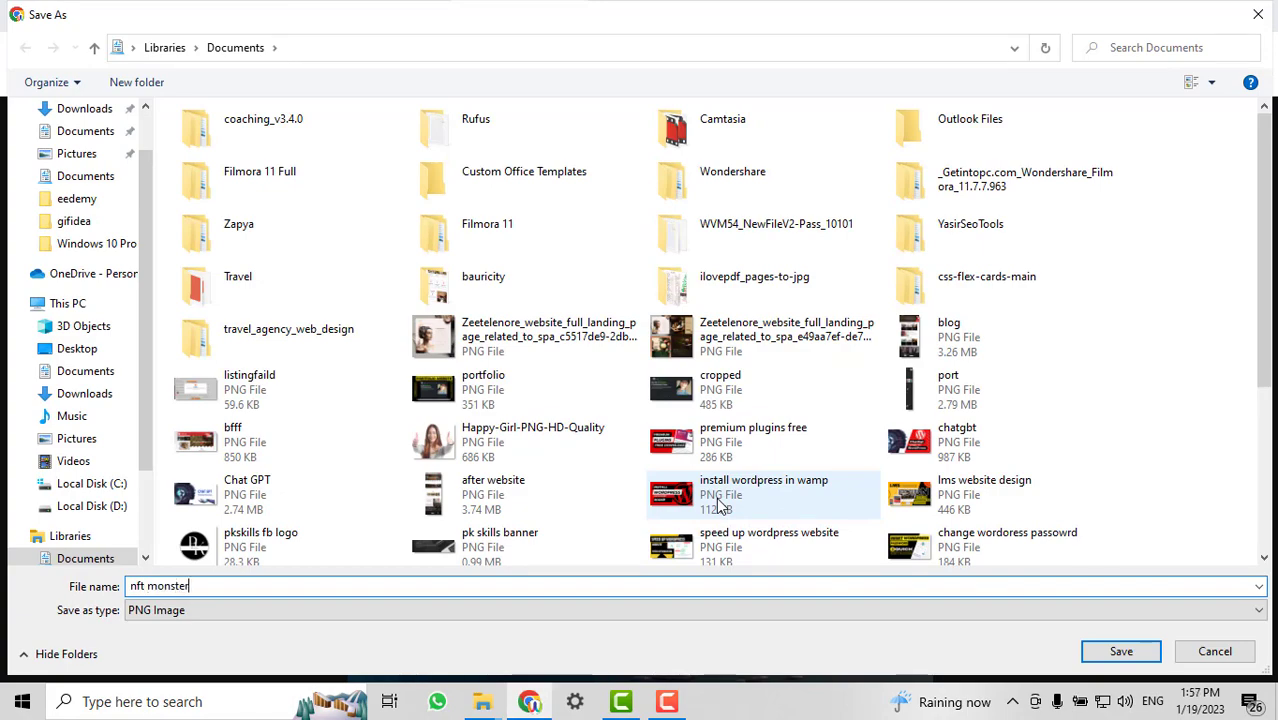
{"action": "type", "text": "t monster"}
{"action": "key", "text": "Return"}
- Re-enlarge the upscaled monster image in Discord, then switch to the OpenSea homepage
{"action": "left_click", "coordinate": [370, 15]}
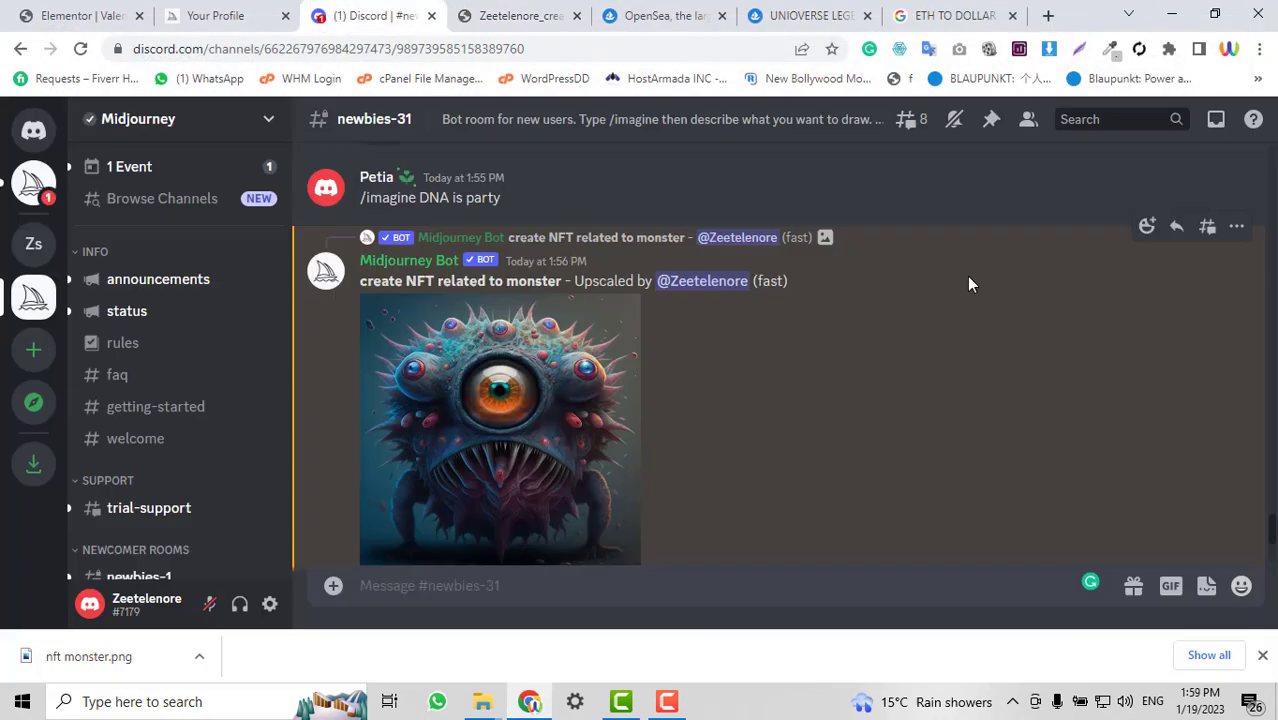
{"action": "scroll", "coordinate": [940, 317], "scroll_direction": "down", "scroll_amount": 1}
{"action": "left_click", "coordinate": [531, 320]}
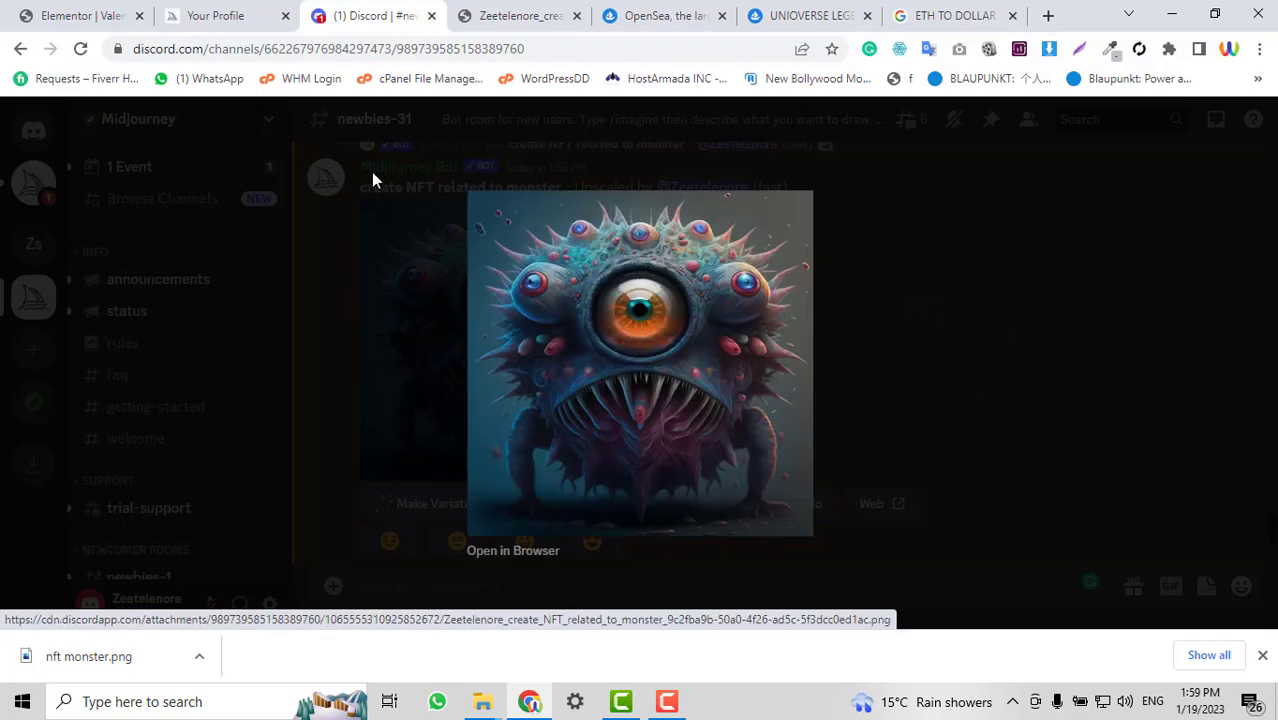
{"action": "left_click", "coordinate": [688, 8]}
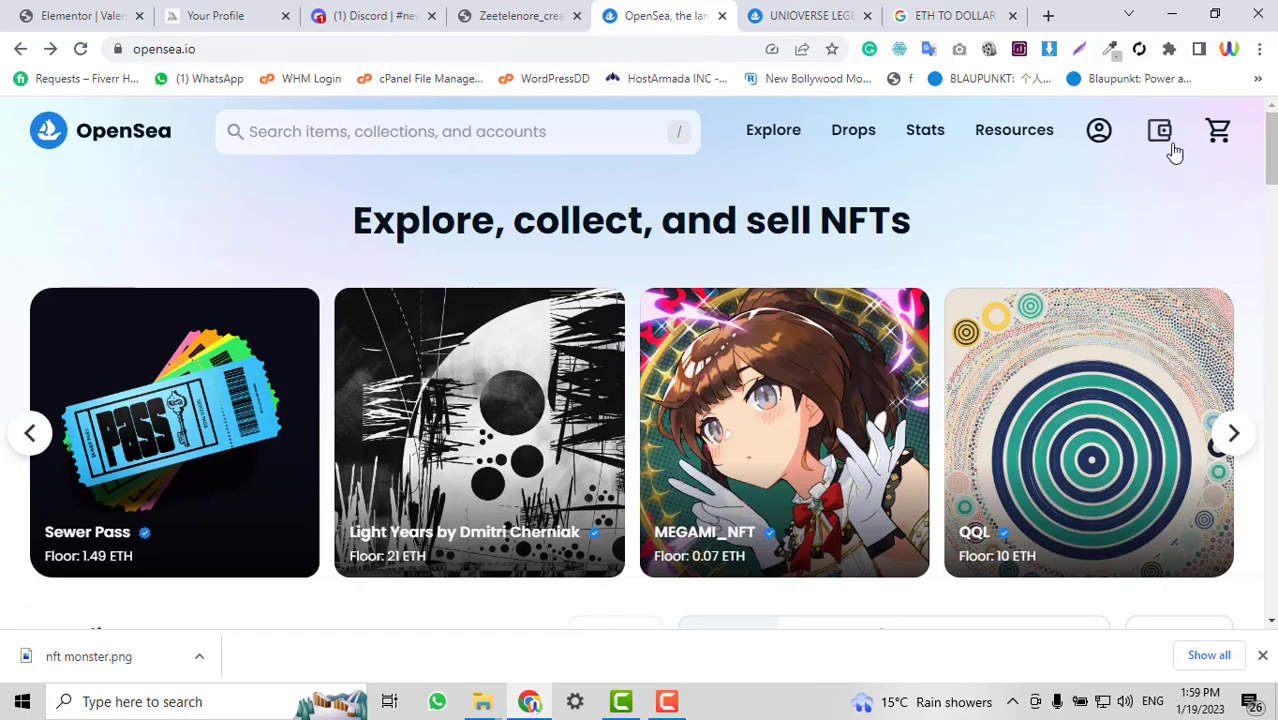
{"action": "scroll", "coordinate": [673, 534], "scroll_direction": "down", "scroll_amount": 3}
{"action": "scroll", "coordinate": [673, 534], "scroll_direction": "up", "scroll_amount": 3}
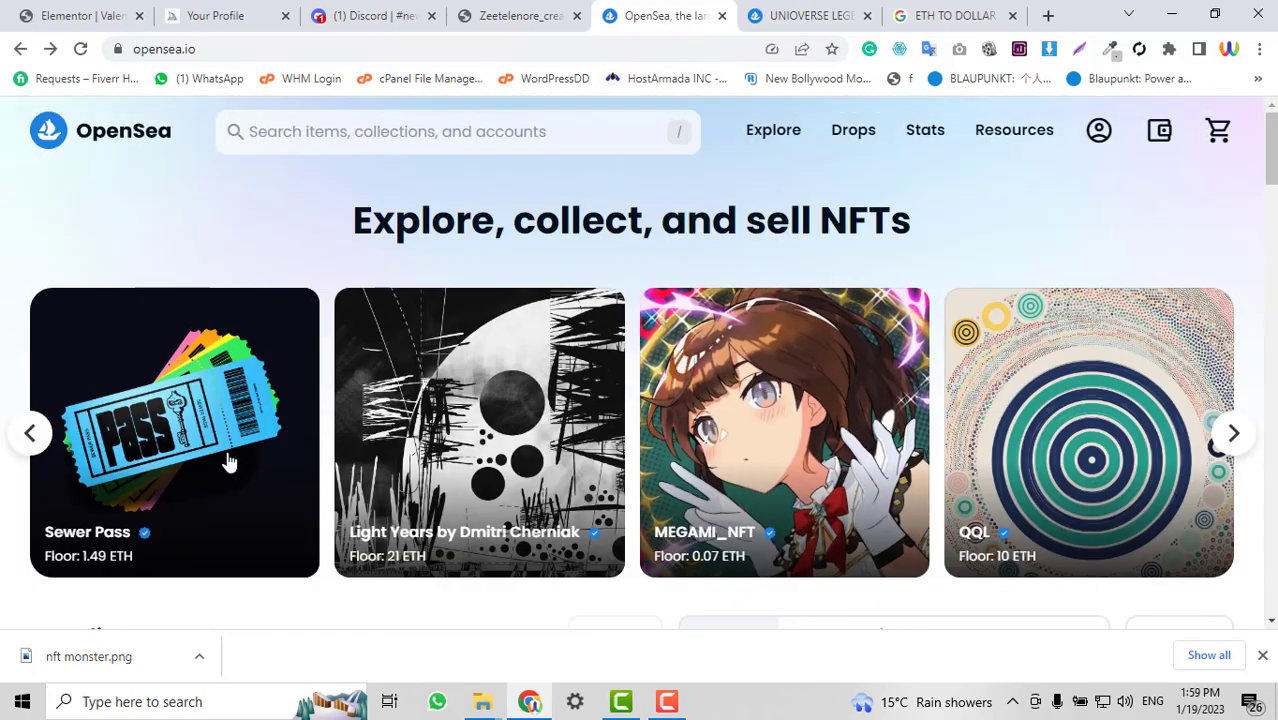
{"action": "scroll", "coordinate": [1172, 414], "scroll_direction": "down", "scroll_amount": 2}
{"action": "scroll", "coordinate": [1172, 414], "scroll_direction": "up", "scroll_amount": 2}
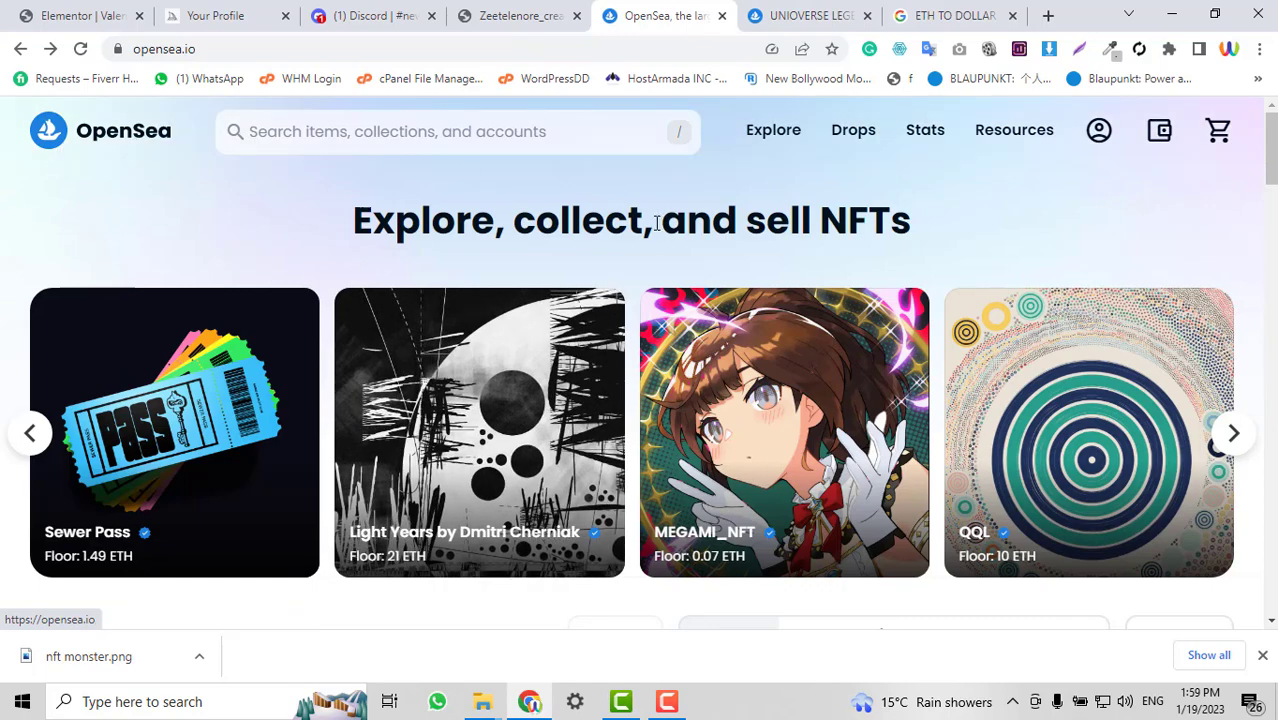
{"action": "left_click", "coordinate": [528, 14]}
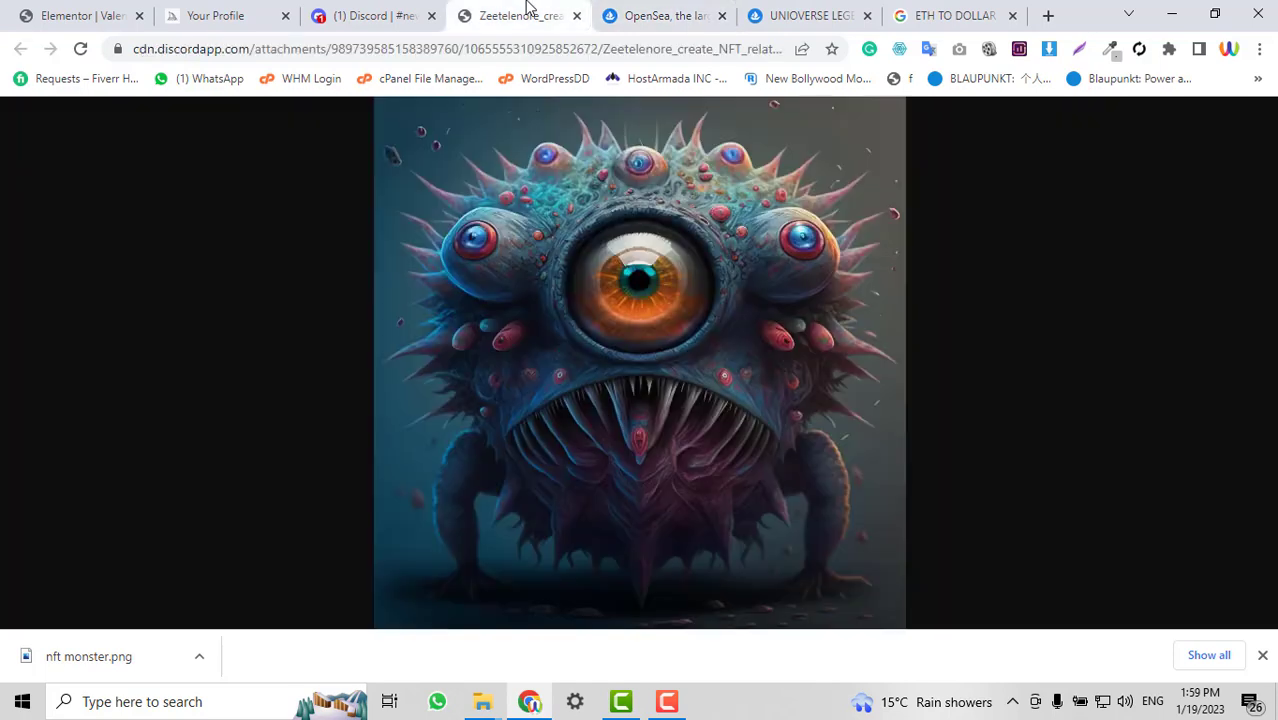
{"action": "left_click", "coordinate": [665, 14]}
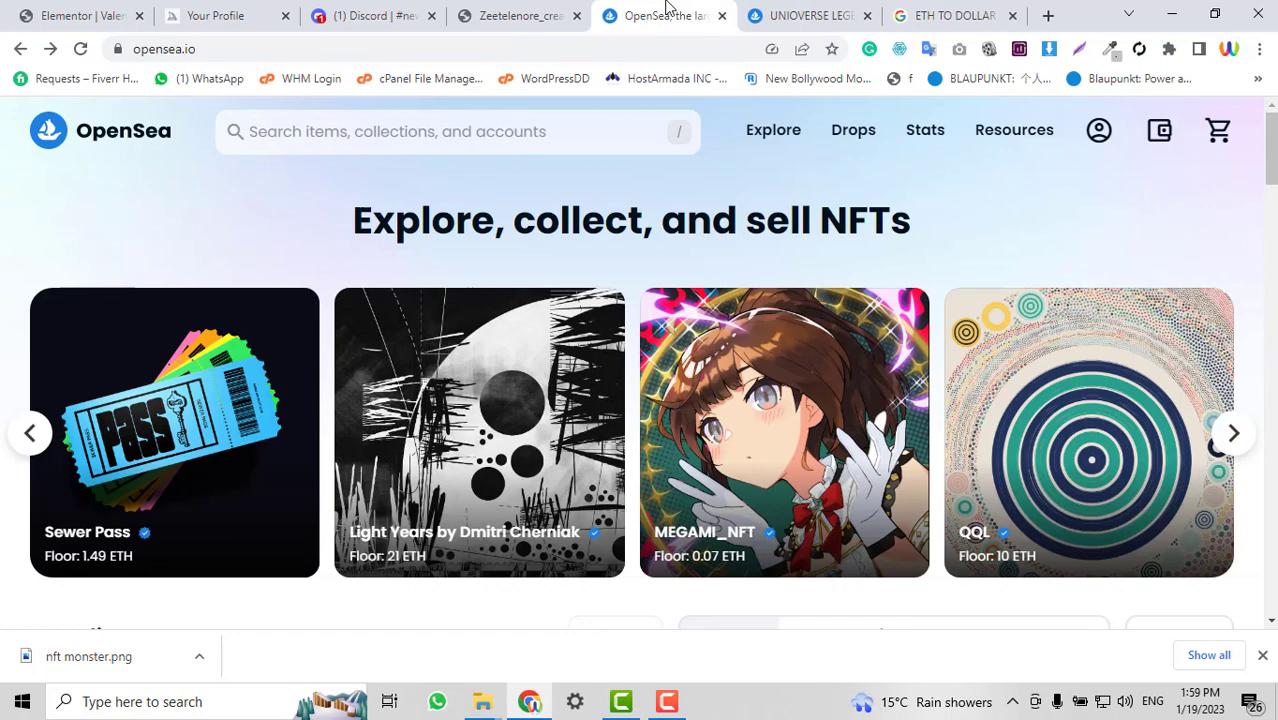
{"action": "left_click", "coordinate": [510, 15]}
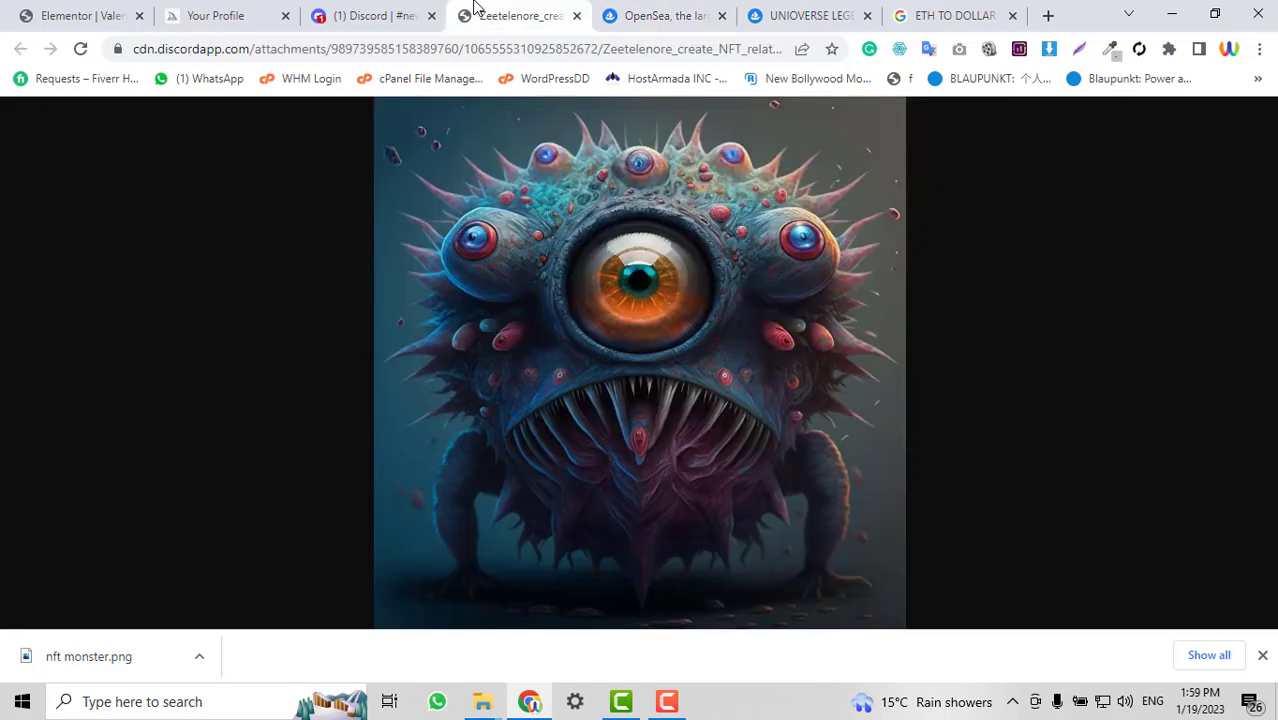
{"action": "left_click", "coordinate": [619, 7]}
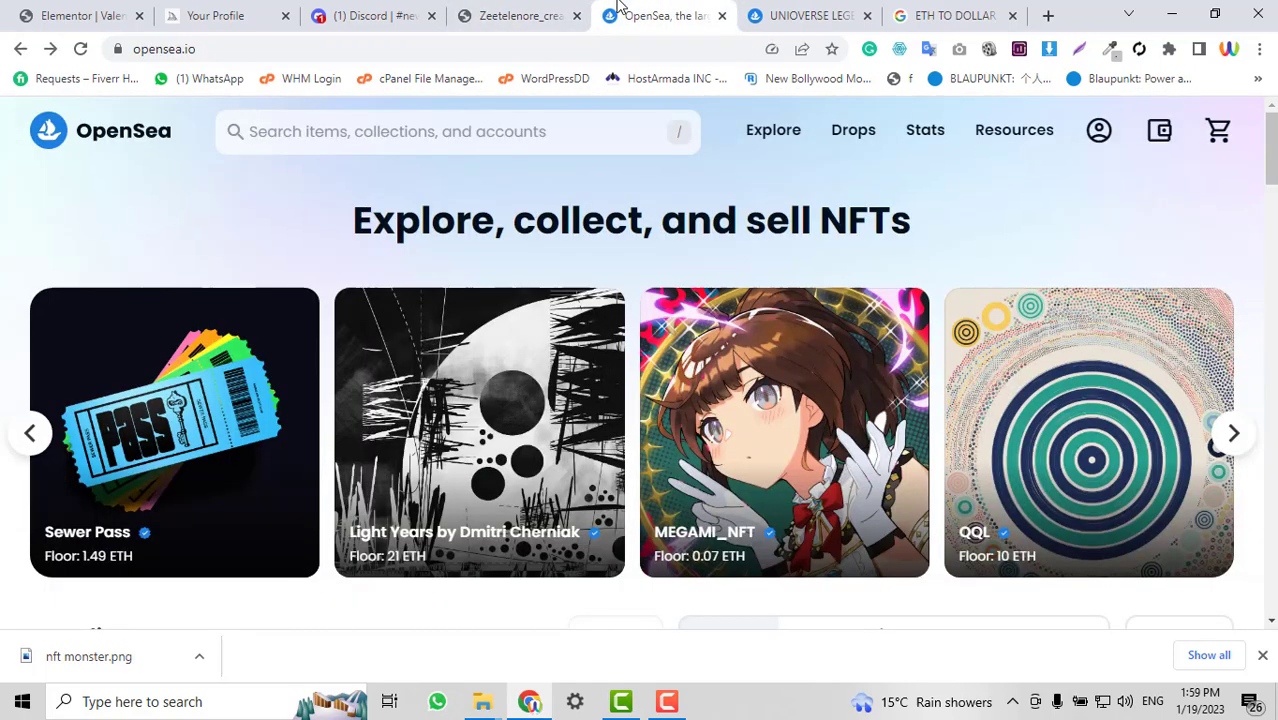
{"action": "scroll", "coordinate": [1084, 277], "scroll_direction": "down", "scroll_amount": 3}
{"action": "scroll", "coordinate": [1084, 277], "scroll_direction": "up", "scroll_amount": 3}
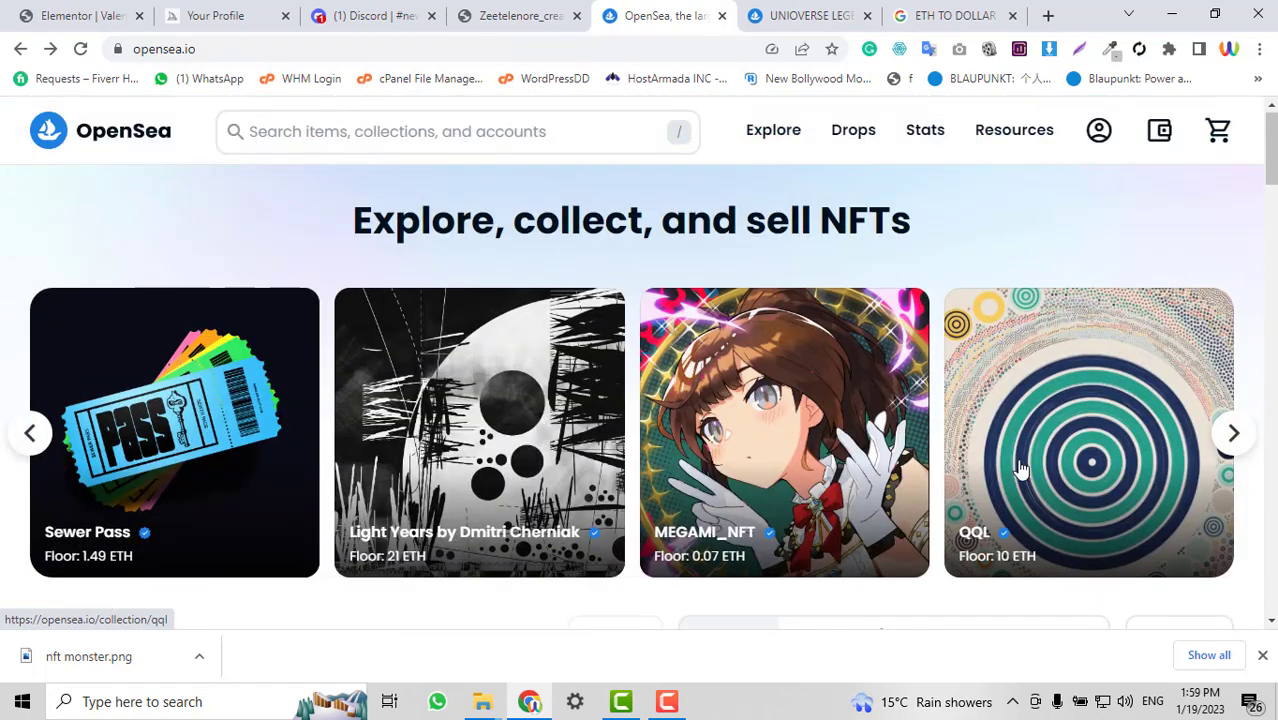
{"action": "scroll", "coordinate": [1018, 471], "scroll_direction": "down", "scroll_amount": 2}
{"action": "scroll", "coordinate": [1018, 471], "scroll_direction": "down", "scroll_amount": 4}
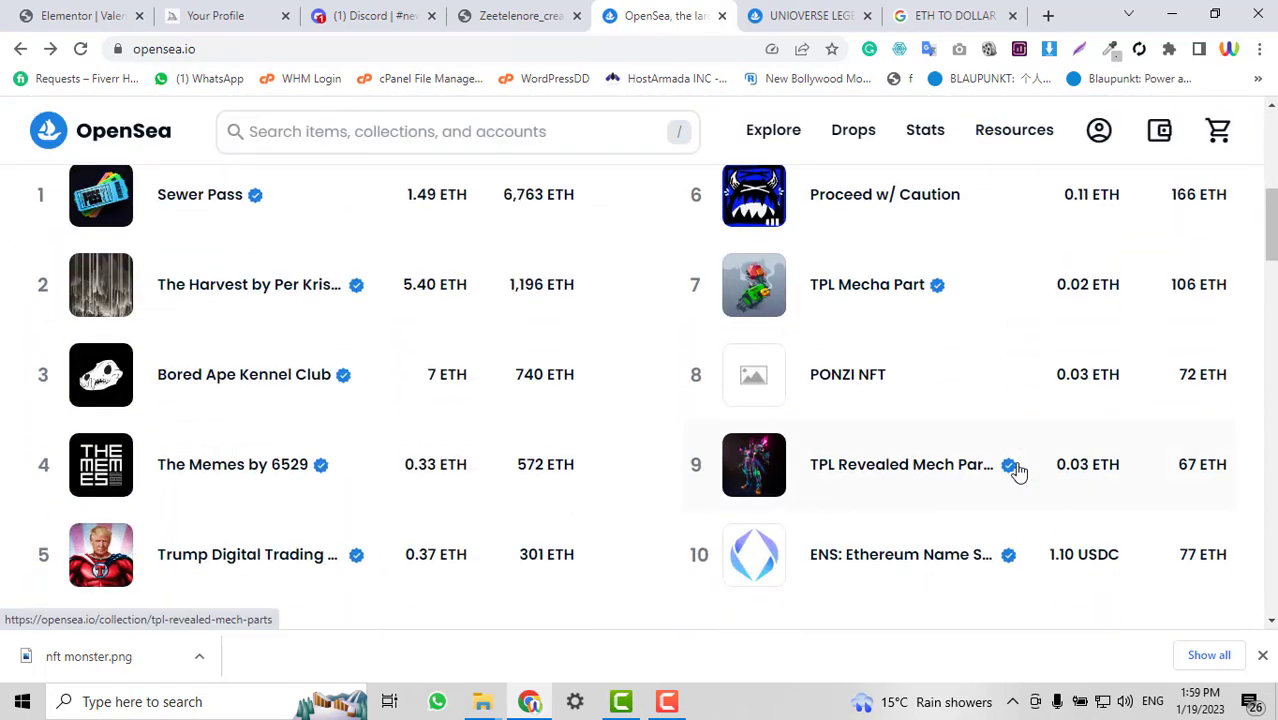